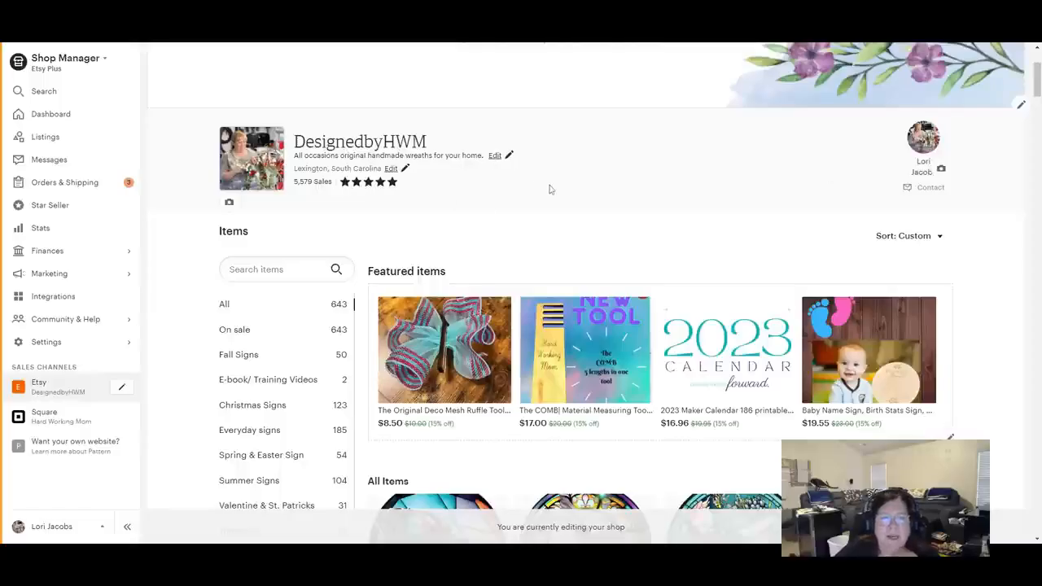
Start rearranging the shop's All Items listings and move the Peacock Stained Glass sign up to position 7
{"action": "scroll", "coordinate": [550, 189], "scroll_direction": "down", "scroll_amount": 3}
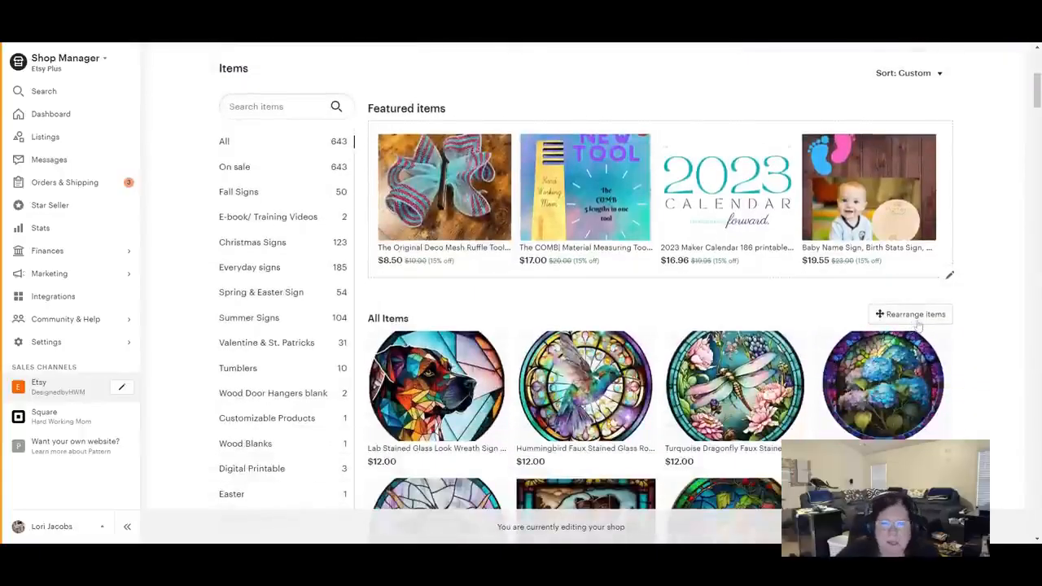
{"action": "scroll", "coordinate": [918, 324], "scroll_direction": "down", "scroll_amount": 2}
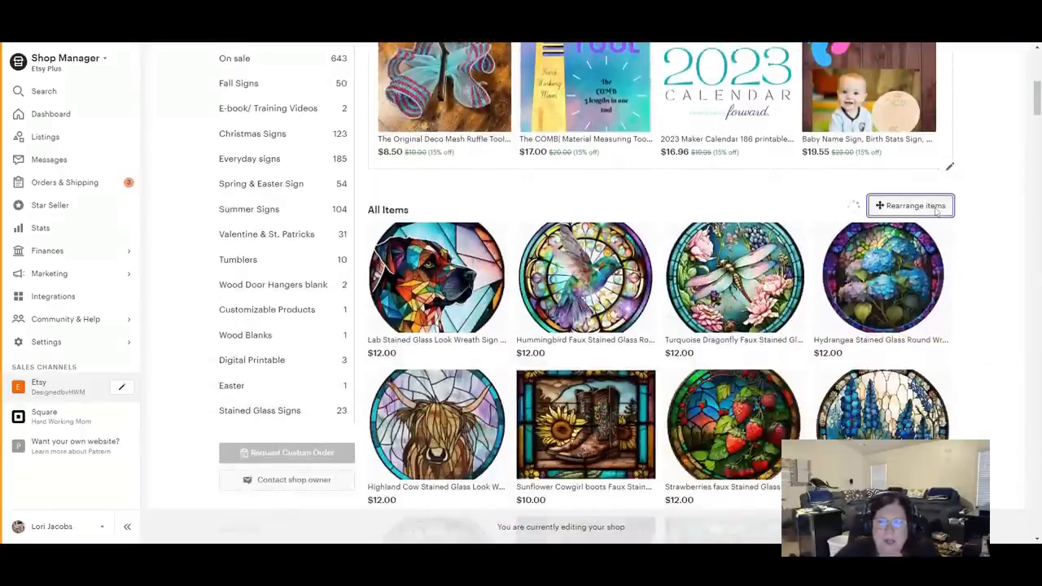
{"action": "left_click", "coordinate": [928, 208]}
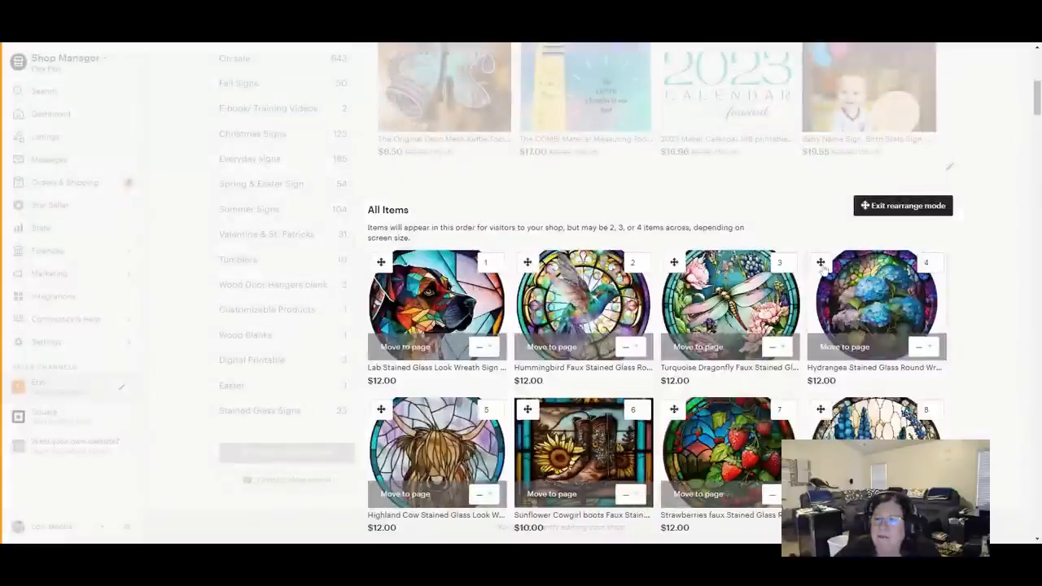
{"action": "mouse_move", "coordinate": [822, 268]}
{"action": "left_mouse_down"}
{"action": "mouse_move", "coordinate": [396, 279]}
{"action": "mouse_move", "coordinate": [830, 266]}
{"action": "left_mouse_up"}
{"action": "scroll", "coordinate": [498, 364], "scroll_direction": "down", "scroll_amount": 5}
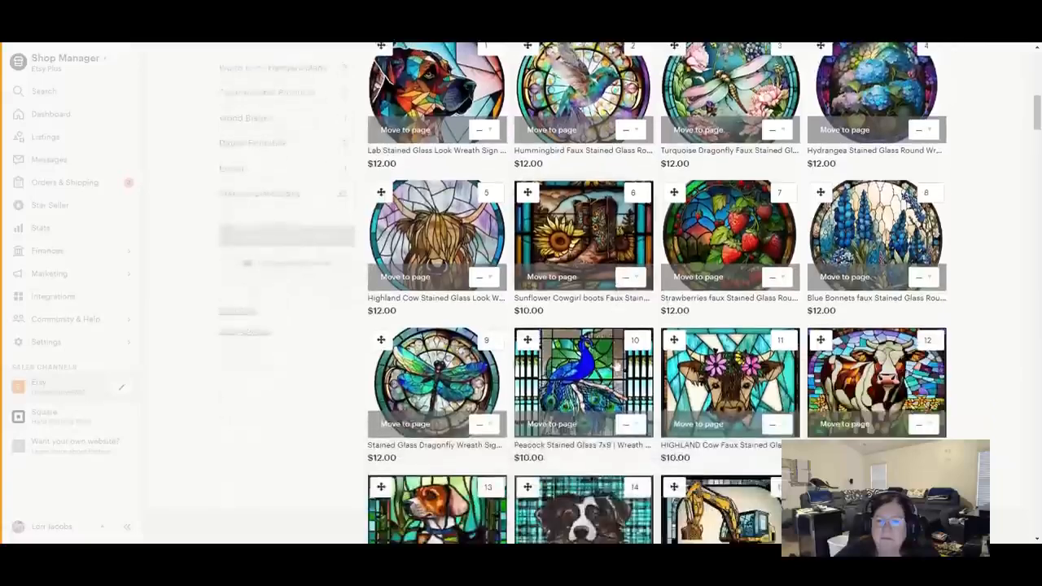
{"action": "left_click_drag", "start_coordinate": [527, 339], "coordinate": [686, 191]}
Move the Adult Advent Calendar Tree listing up to position 6 and back down to position 18
{"action": "scroll", "coordinate": [658, 293], "scroll_direction": "down", "scroll_amount": 10}
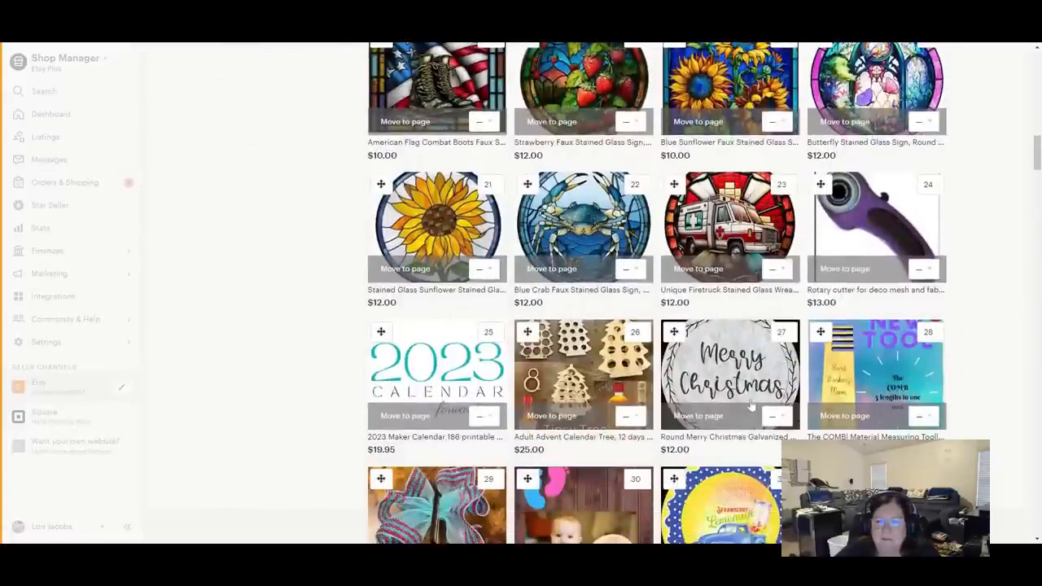
{"action": "left_click_drag", "start_coordinate": [527, 331], "coordinate": [574, 98]}
{"action": "scroll", "coordinate": [630, 330], "scroll_direction": "up", "scroll_amount": 4}
{"action": "left_click_drag", "start_coordinate": [592, 428], "coordinate": [599, 138]}
{"action": "scroll", "coordinate": [599, 138], "scroll_direction": "up", "scroll_amount": 3}
{"action": "left_click_drag", "start_coordinate": [597, 399], "coordinate": [600, 251]}
{"action": "scroll", "coordinate": [591, 272], "scroll_direction": "up", "scroll_amount": 3}
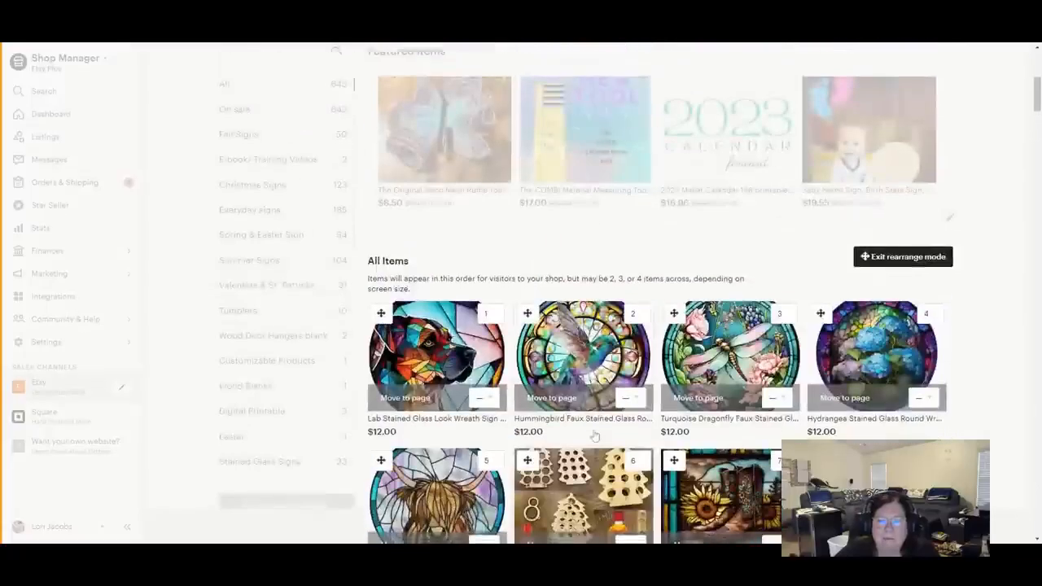
{"action": "scroll", "coordinate": [578, 390], "scroll_direction": "down", "scroll_amount": 2}
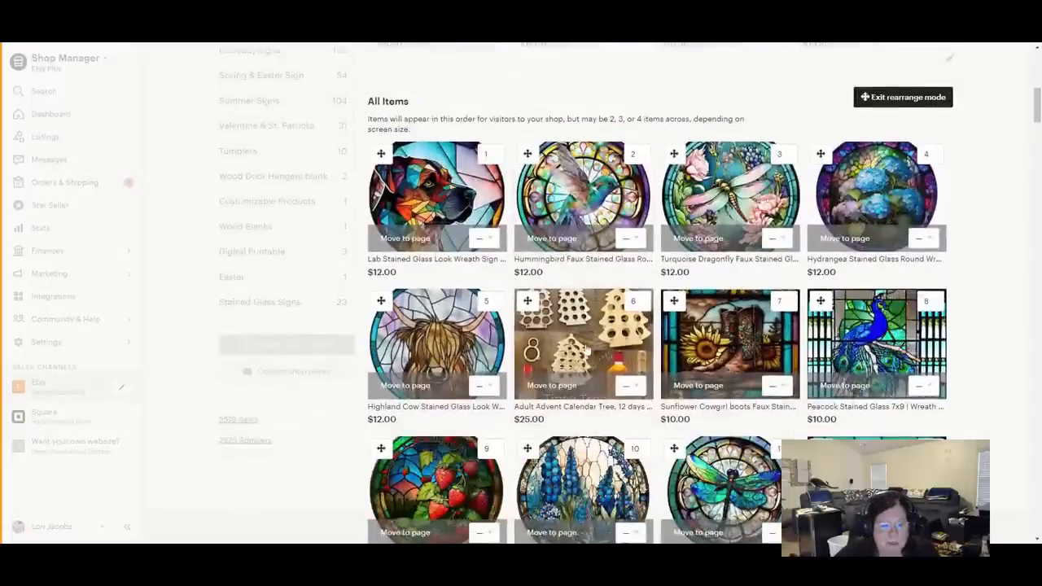
{"action": "left_click_drag", "start_coordinate": [584, 349], "coordinate": [600, 501]}
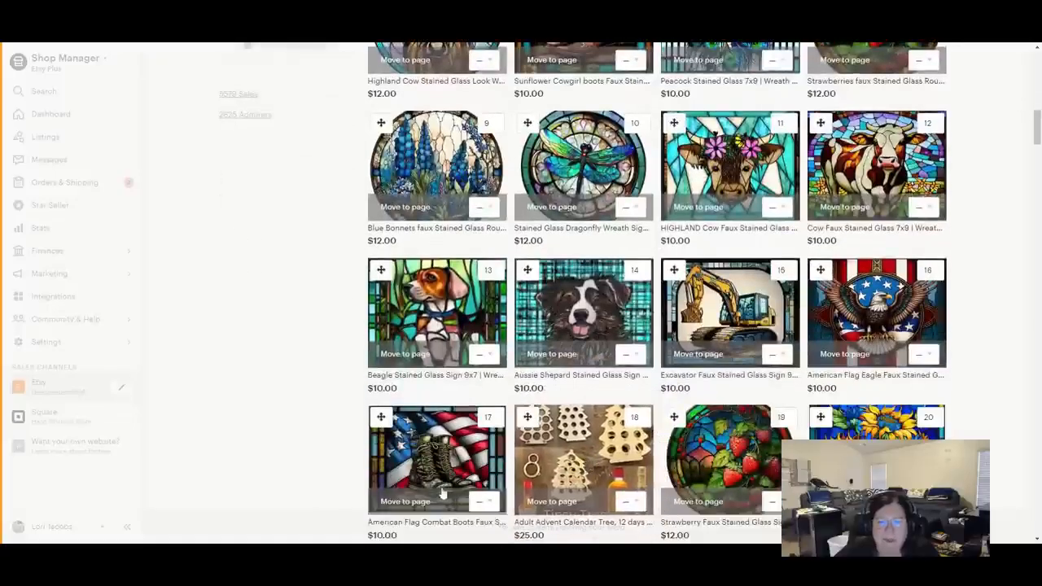
Move the American Flag Combat Boots sign to position 1 and the American Flag Eagle sign to position 2
{"action": "left_click_drag", "start_coordinate": [483, 183], "coordinate": [440, 236]}
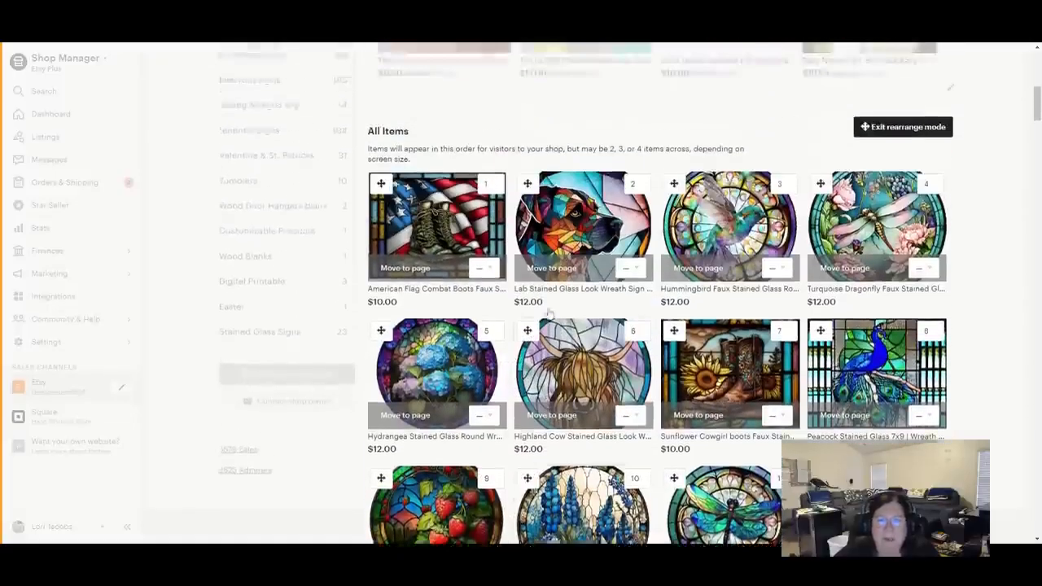
{"action": "scroll", "coordinate": [549, 315], "scroll_direction": "down", "scroll_amount": 3}
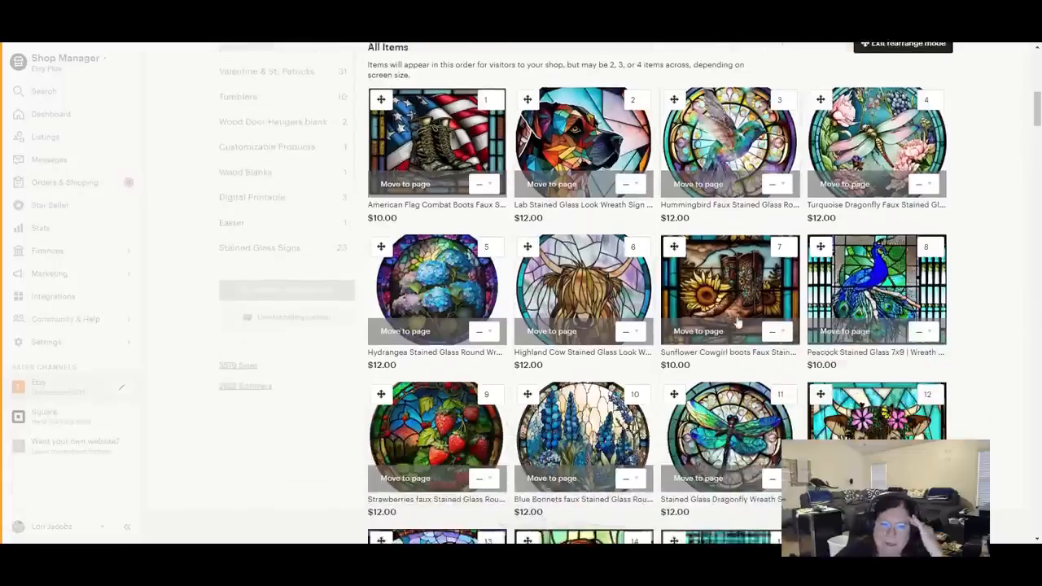
{"action": "scroll", "coordinate": [661, 378], "scroll_direction": "down", "scroll_amount": 4}
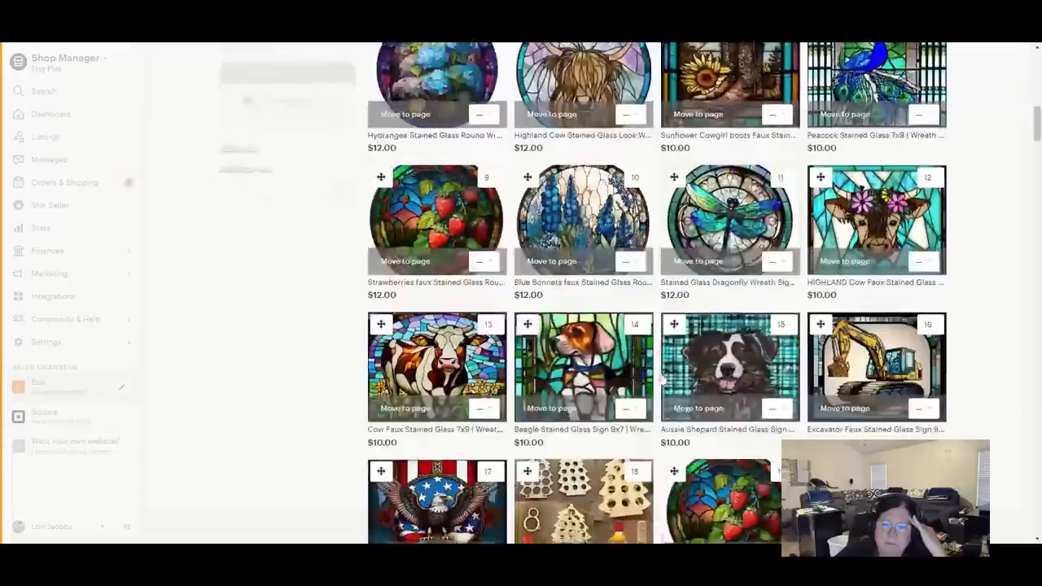
{"action": "scroll", "coordinate": [597, 377], "scroll_direction": "up", "scroll_amount": 5}
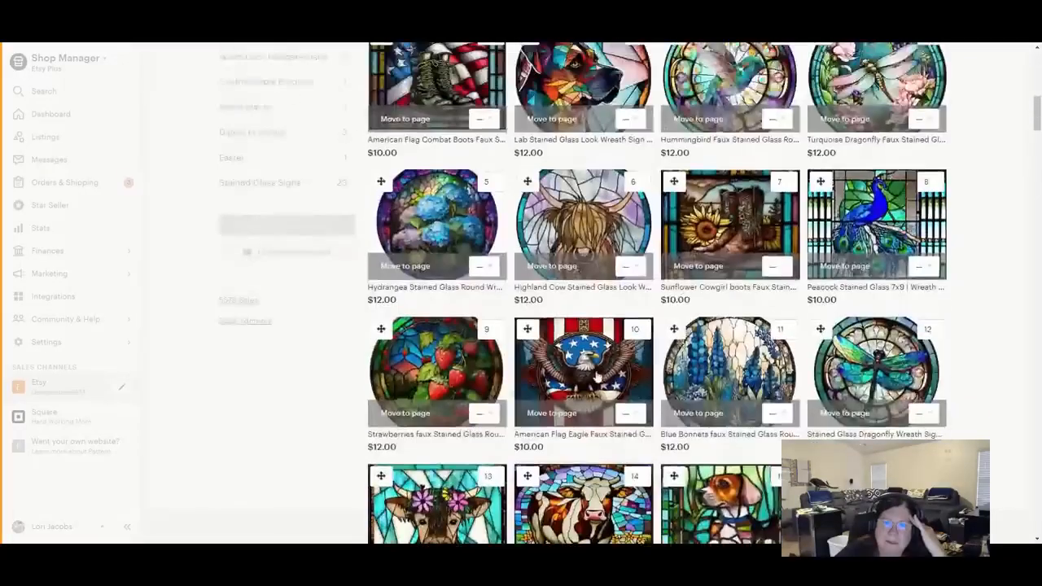
{"action": "left_click_drag", "start_coordinate": [597, 377], "coordinate": [589, 117]}
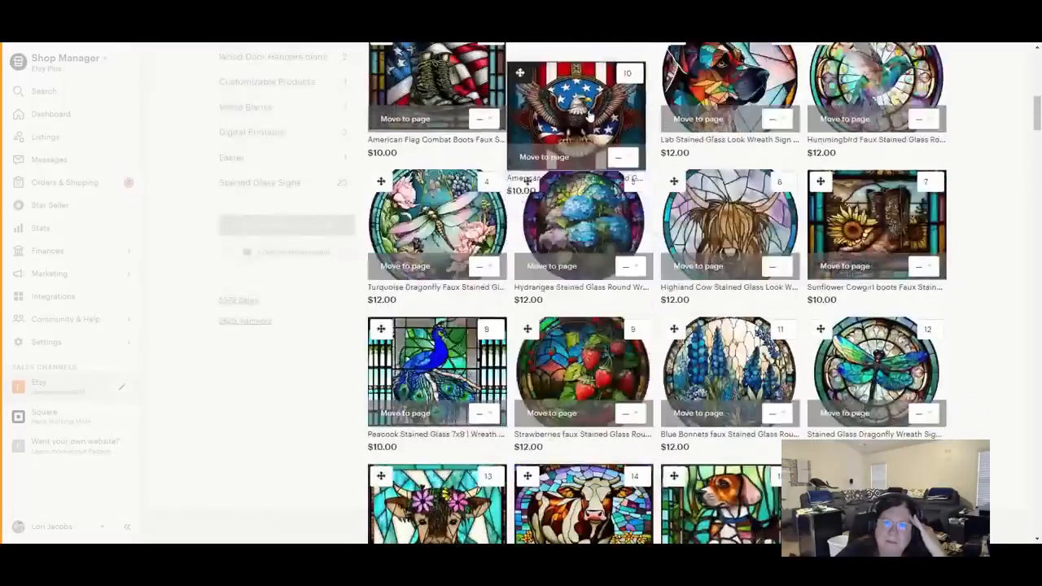
{"action": "scroll", "coordinate": [600, 421], "scroll_direction": "up", "scroll_amount": 2}
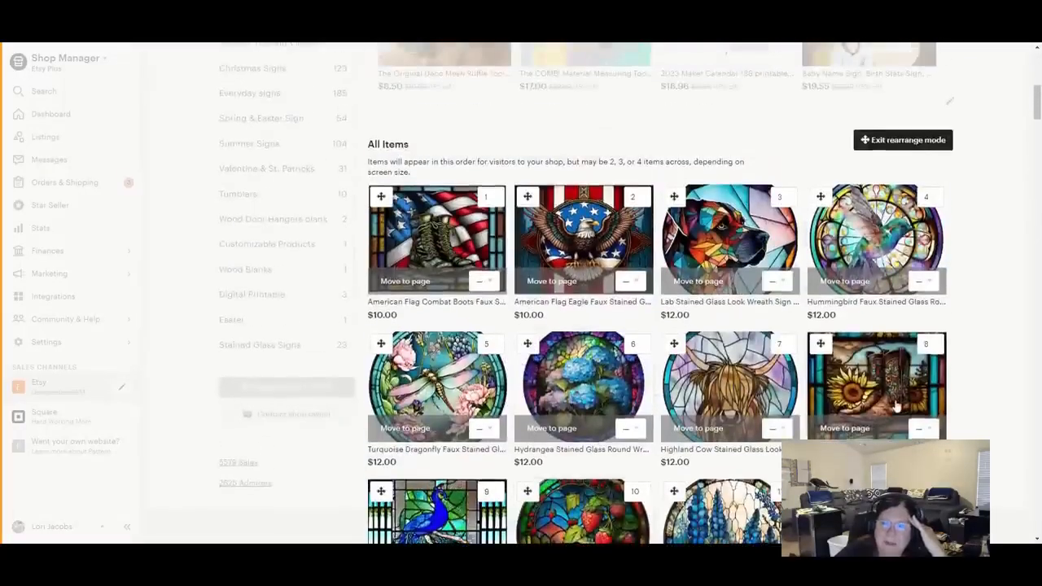
Check the order of the remaining listings and exit rearrange mode
{"action": "scroll", "coordinate": [896, 405], "scroll_direction": "down", "scroll_amount": 8}
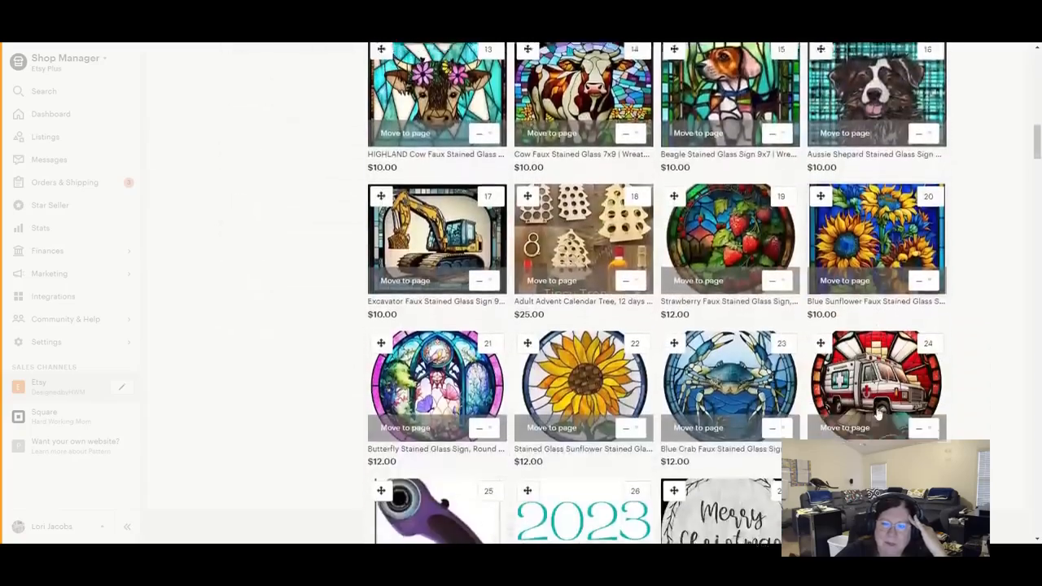
{"action": "scroll", "coordinate": [878, 415], "scroll_direction": "down", "scroll_amount": 5}
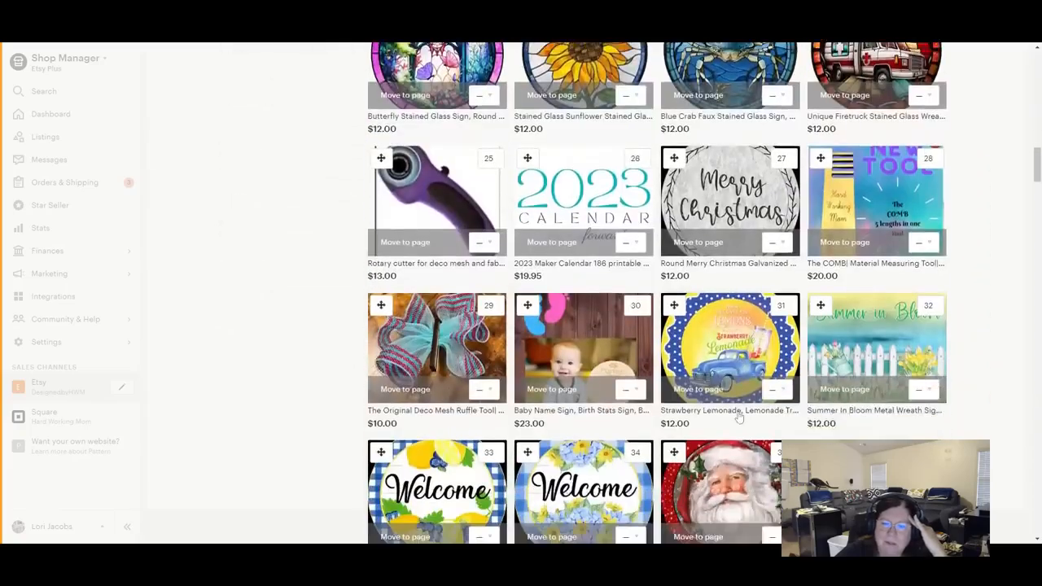
{"action": "scroll", "coordinate": [739, 417], "scroll_direction": "down", "scroll_amount": 3}
{"action": "scroll", "coordinate": [716, 376], "scroll_direction": "up", "scroll_amount": 20}
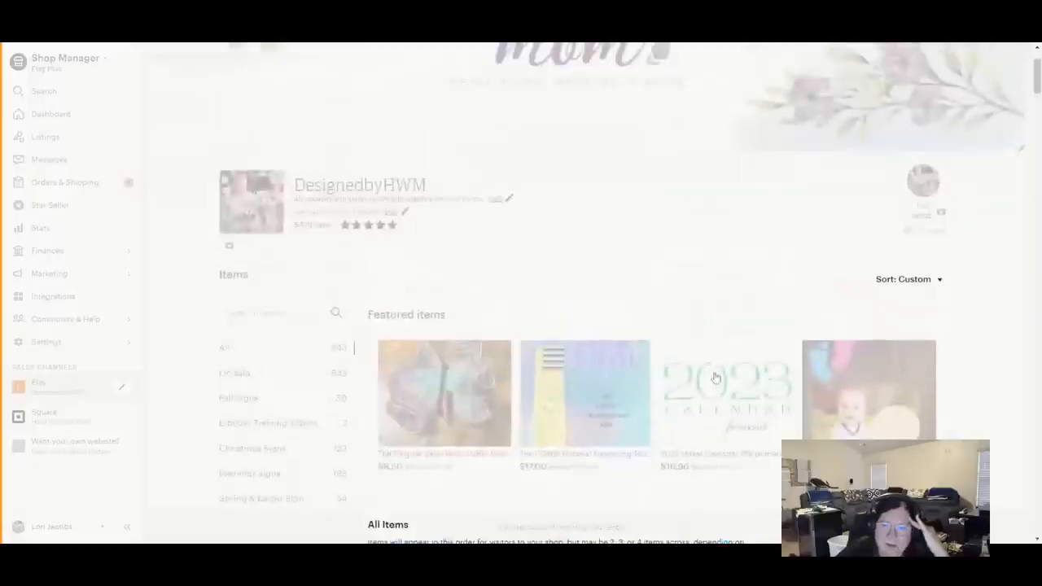
{"action": "scroll", "coordinate": [716, 376], "scroll_direction": "down", "scroll_amount": 2}
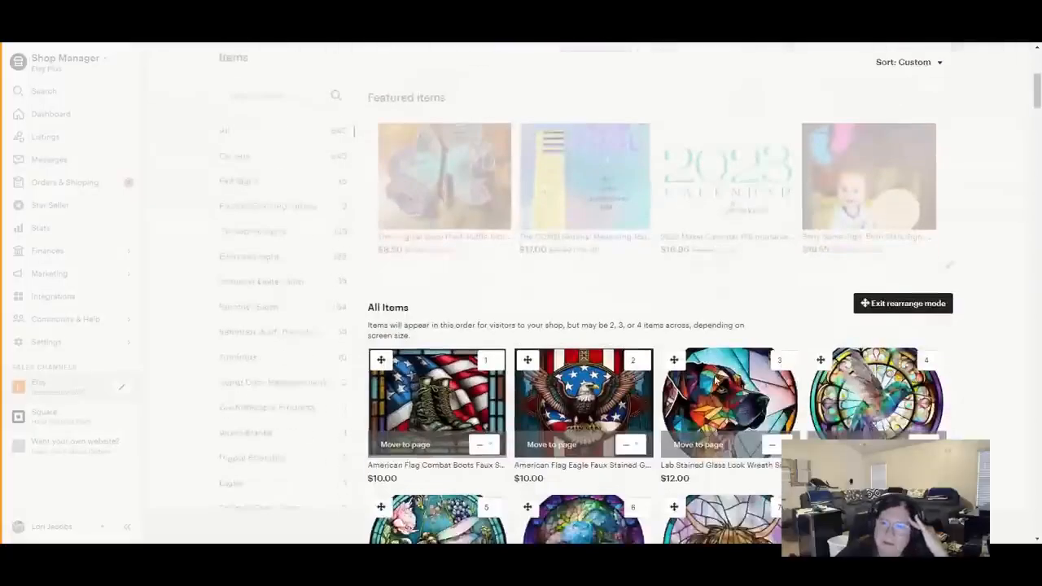
{"action": "left_click", "coordinate": [937, 304]}
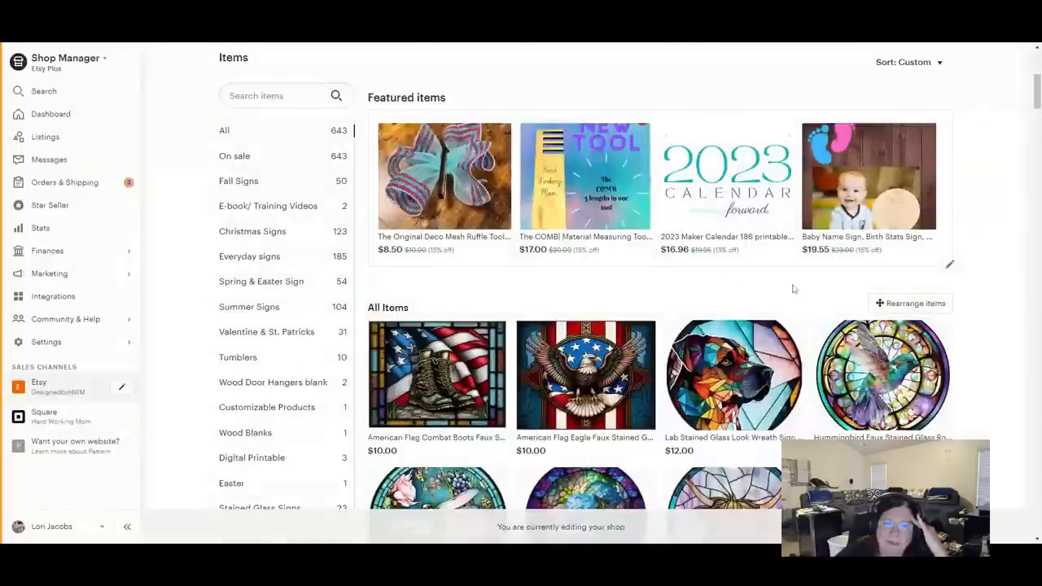
Examine the shop page's featured items, category sections, reordered listings and custom order and contact options
{"action": "scroll", "coordinate": [624, 303], "scroll_direction": "up", "scroll_amount": 2}
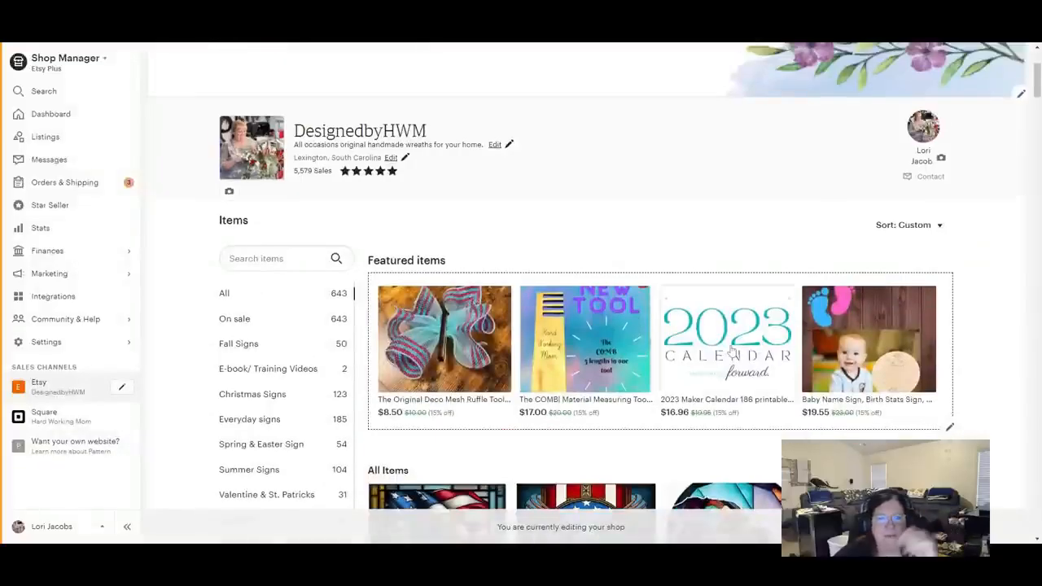
{"action": "scroll", "coordinate": [330, 294], "scroll_direction": "down", "scroll_amount": 3}
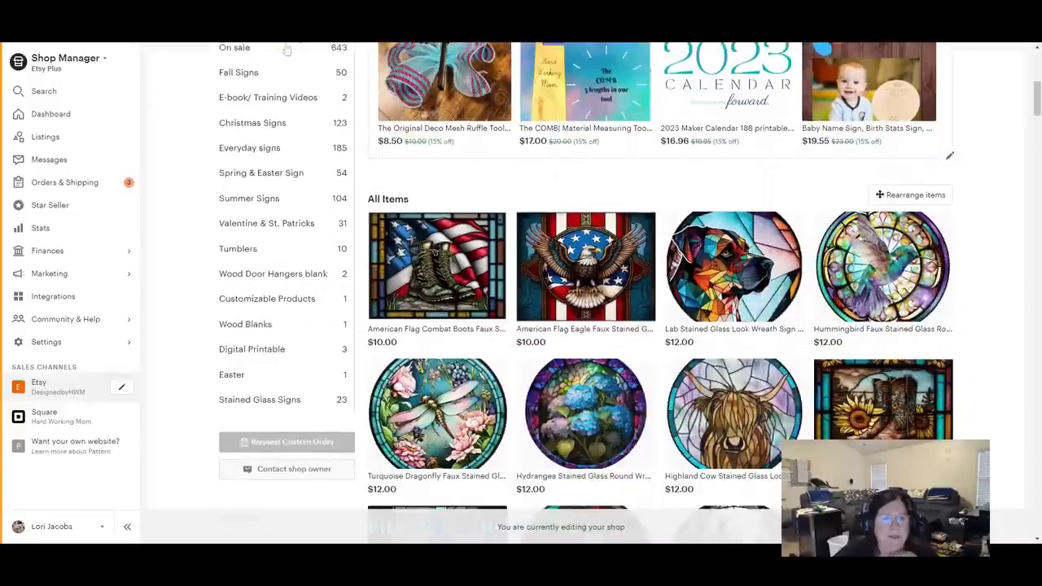
{"action": "scroll", "coordinate": [294, 395], "scroll_direction": "up", "scroll_amount": 1}
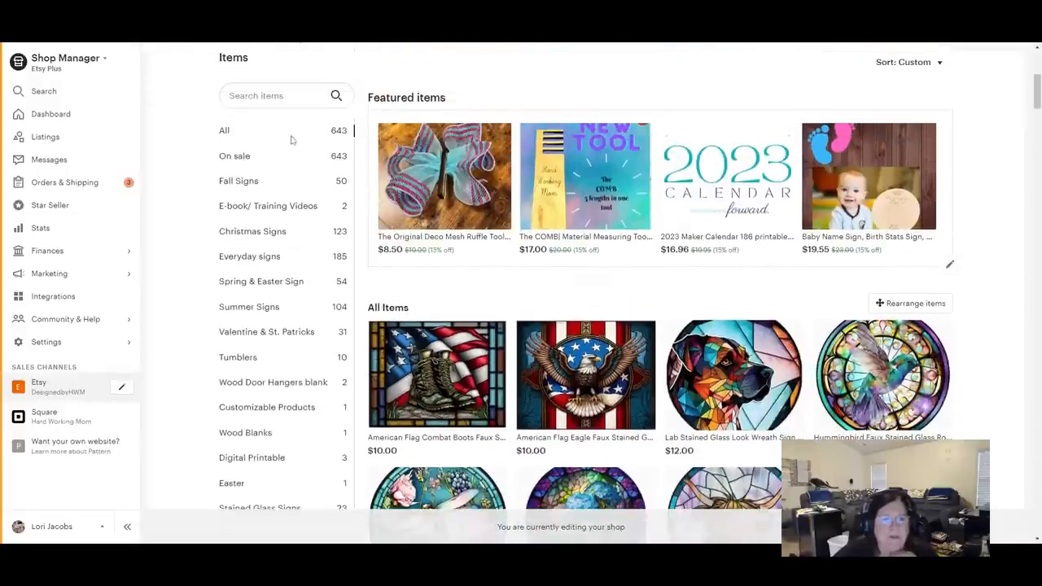
{"action": "scroll", "coordinate": [302, 432], "scroll_direction": "down", "scroll_amount": 2}
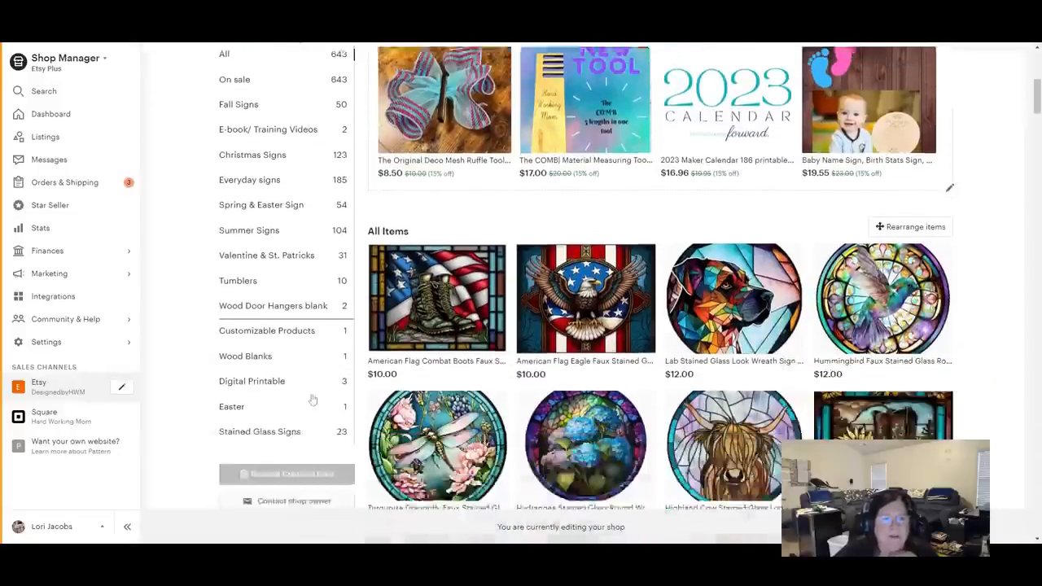
{"action": "scroll", "coordinate": [668, 435], "scroll_direction": "up", "scroll_amount": 2}
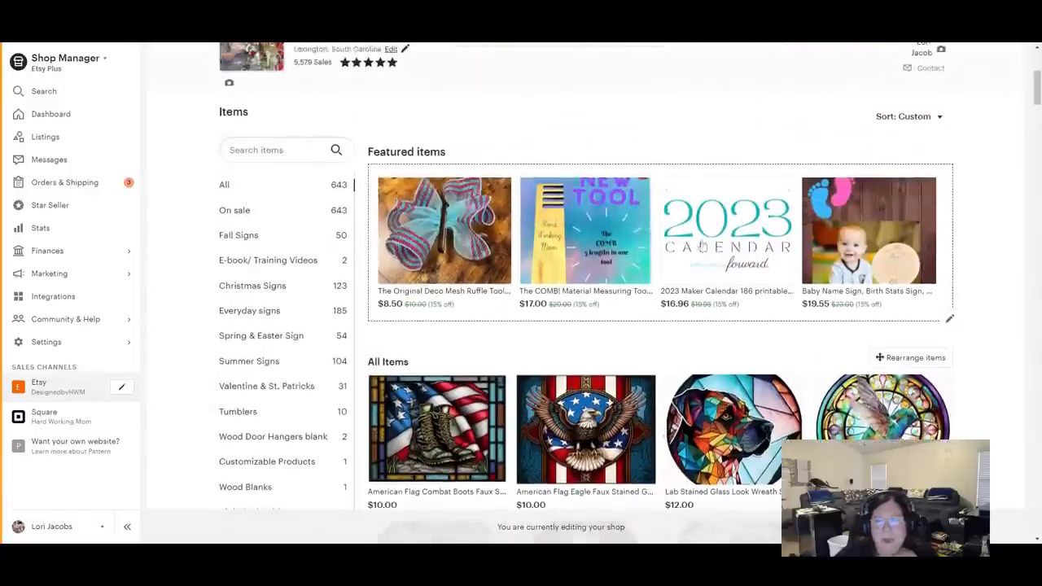
{"action": "scroll", "coordinate": [412, 325], "scroll_direction": "up", "scroll_amount": 1}
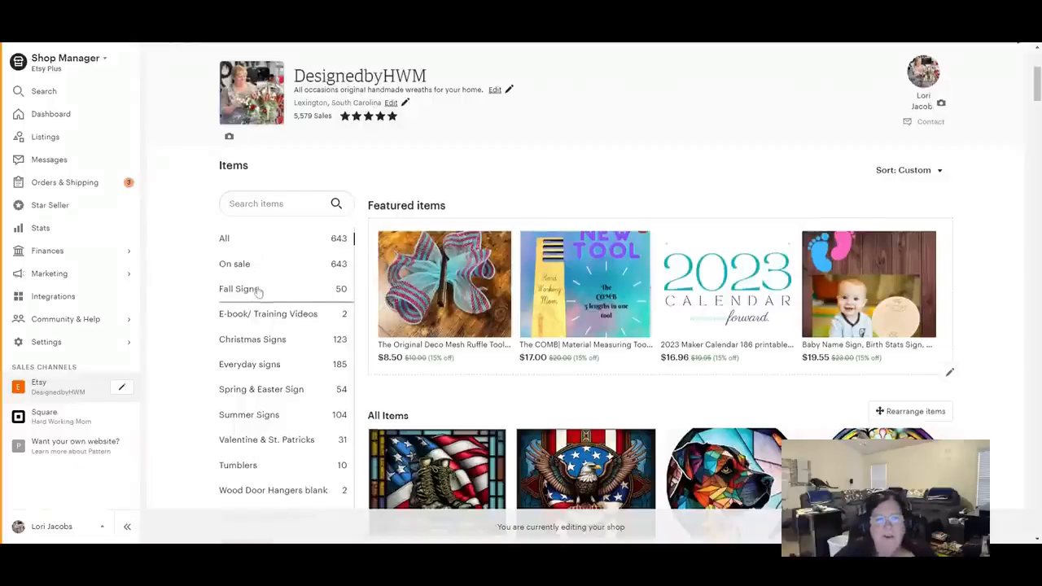
{"action": "scroll", "coordinate": [259, 293], "scroll_direction": "down", "scroll_amount": 1}
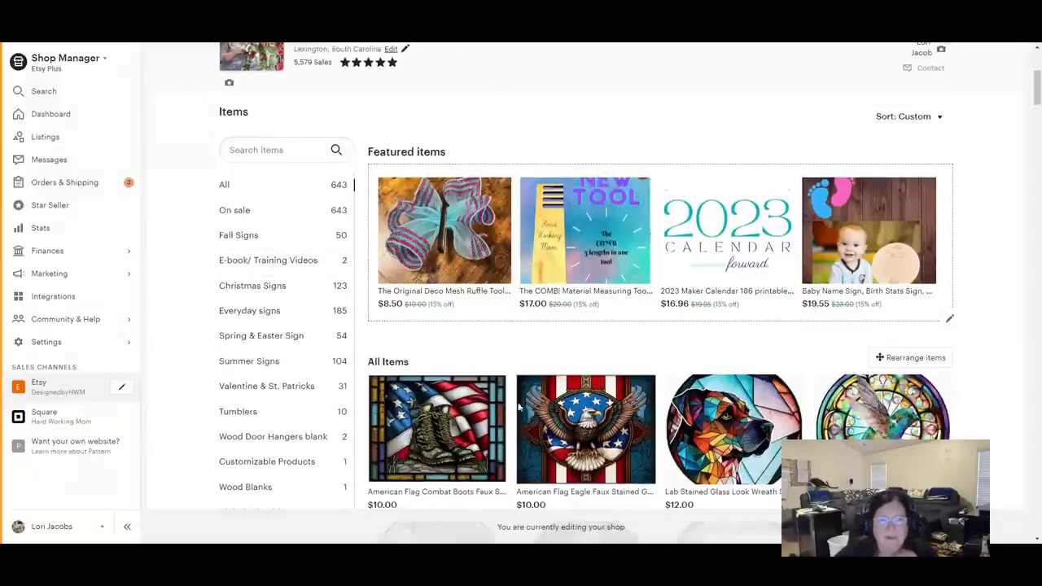
{"action": "scroll", "coordinate": [449, 437], "scroll_direction": "down", "scroll_amount": 4}
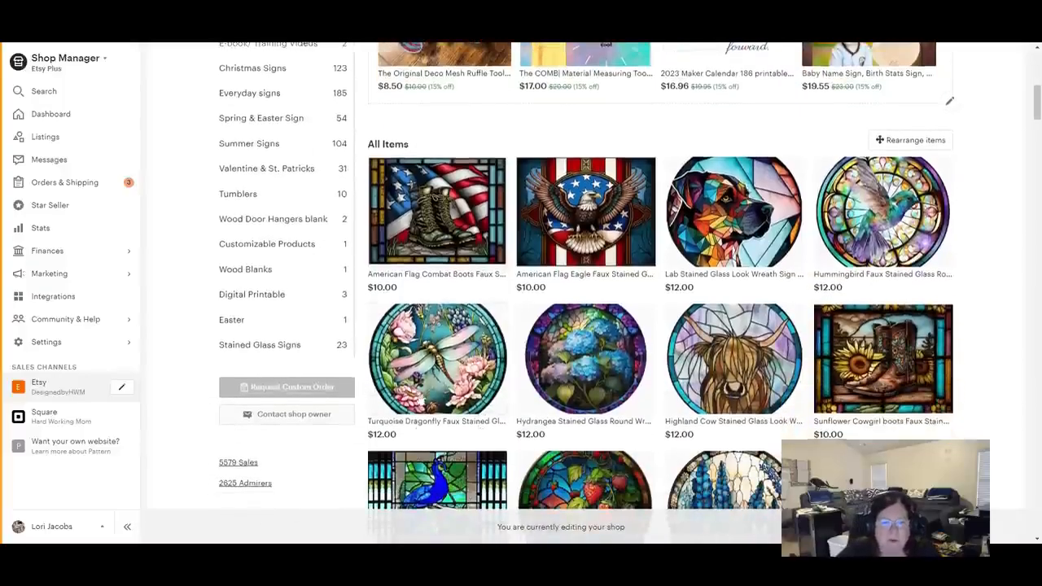
{"action": "scroll", "coordinate": [342, 348], "scroll_direction": "down", "scroll_amount": 2}
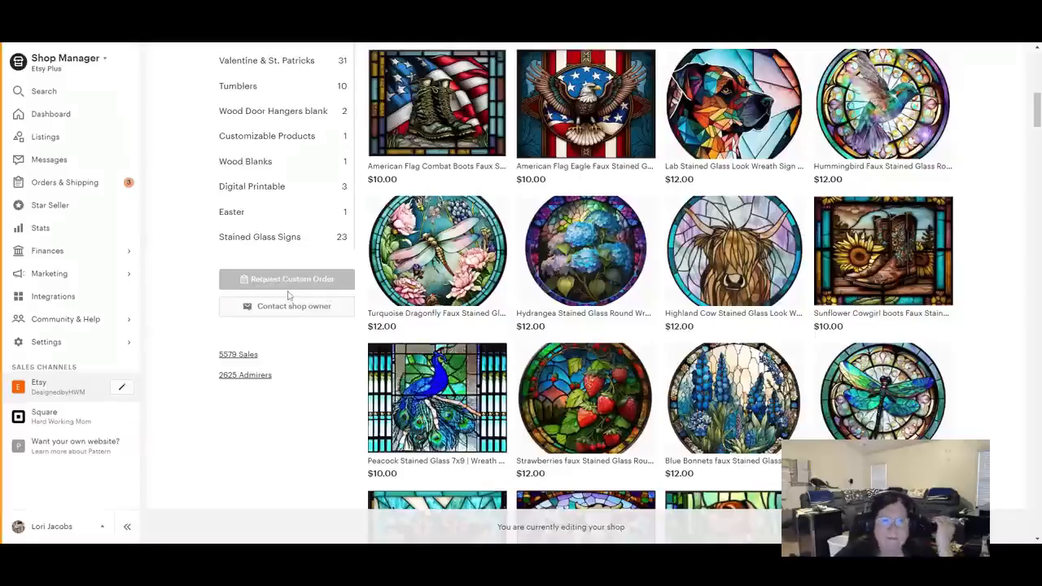
{"action": "scroll", "coordinate": [772, 413], "scroll_direction": "up", "scroll_amount": 10}
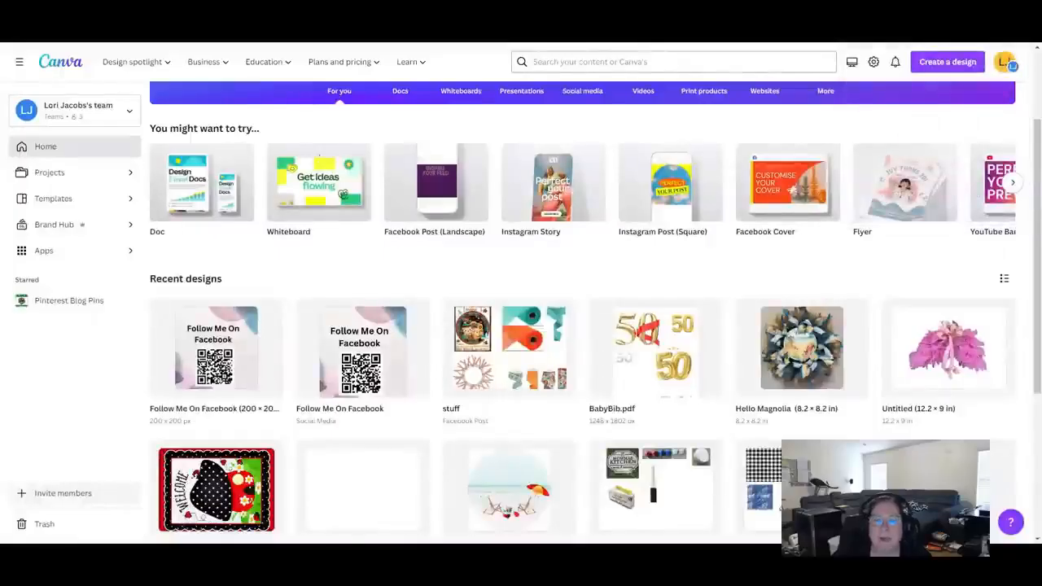
Switch to Canva, search the templates for "etsy" and narrow the search to the suggested "etsy shop banner"
{"action": "left_click", "coordinate": [676, 61]}
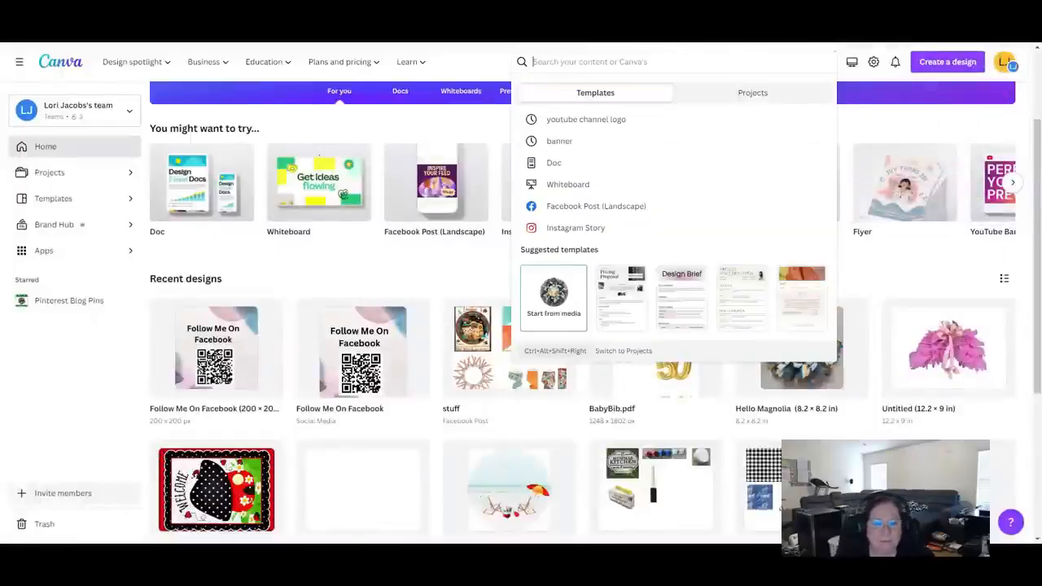
{"action": "type", "text": "etsy"}
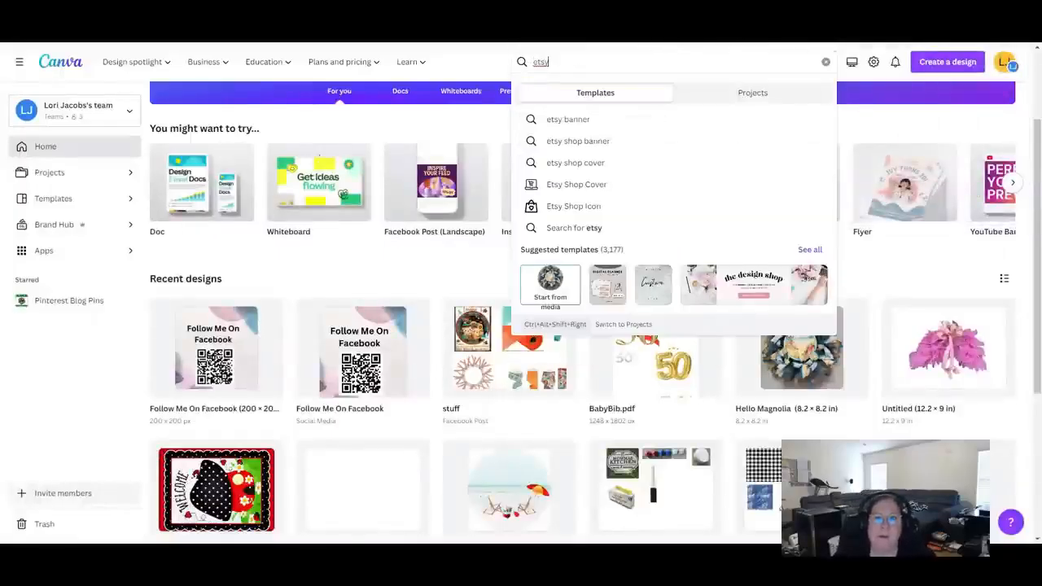
{"action": "key", "text": "Return"}
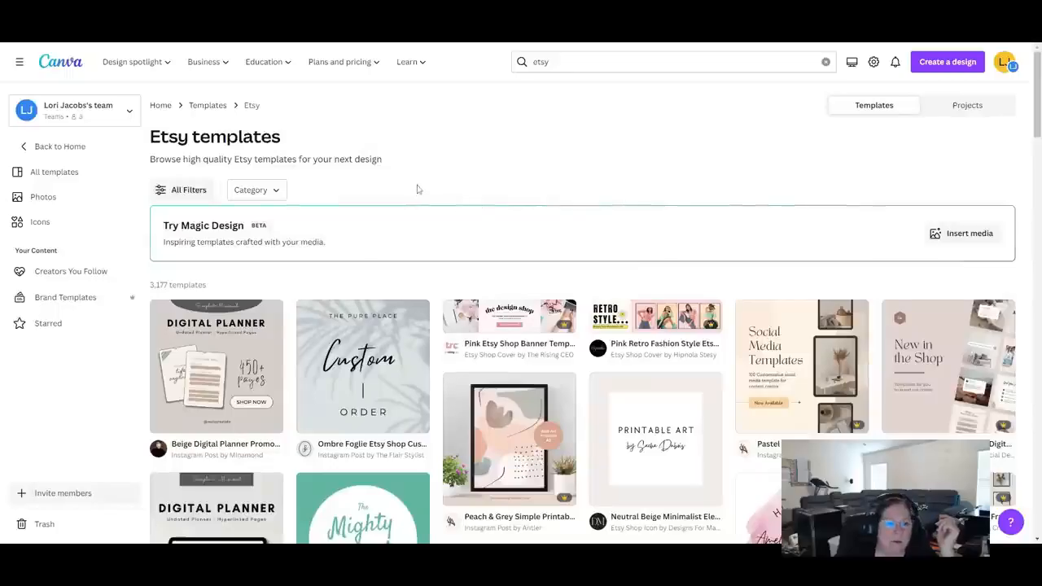
{"action": "left_click", "coordinate": [581, 63]}
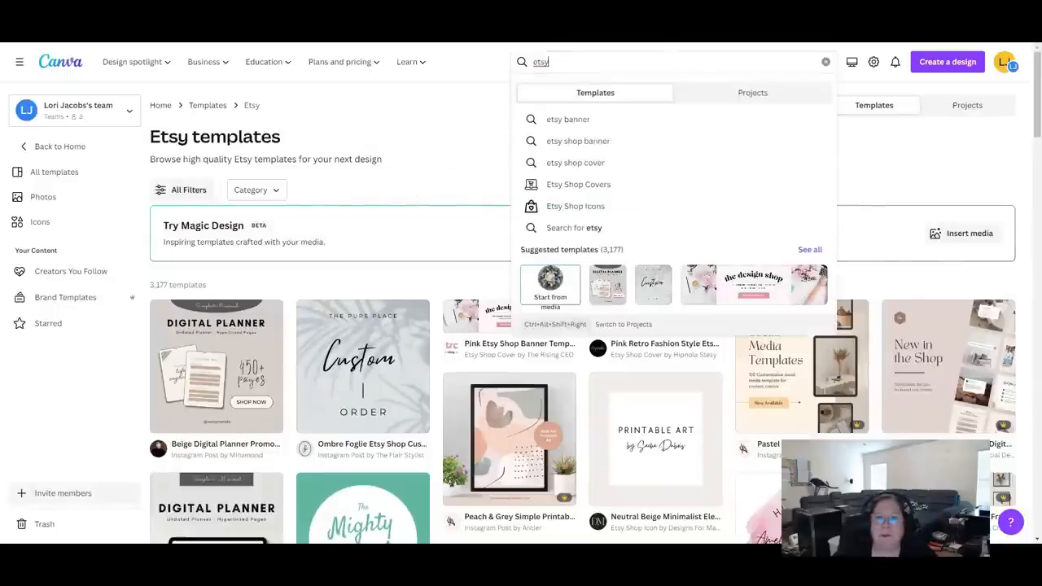
{"action": "left_click", "coordinate": [600, 142]}
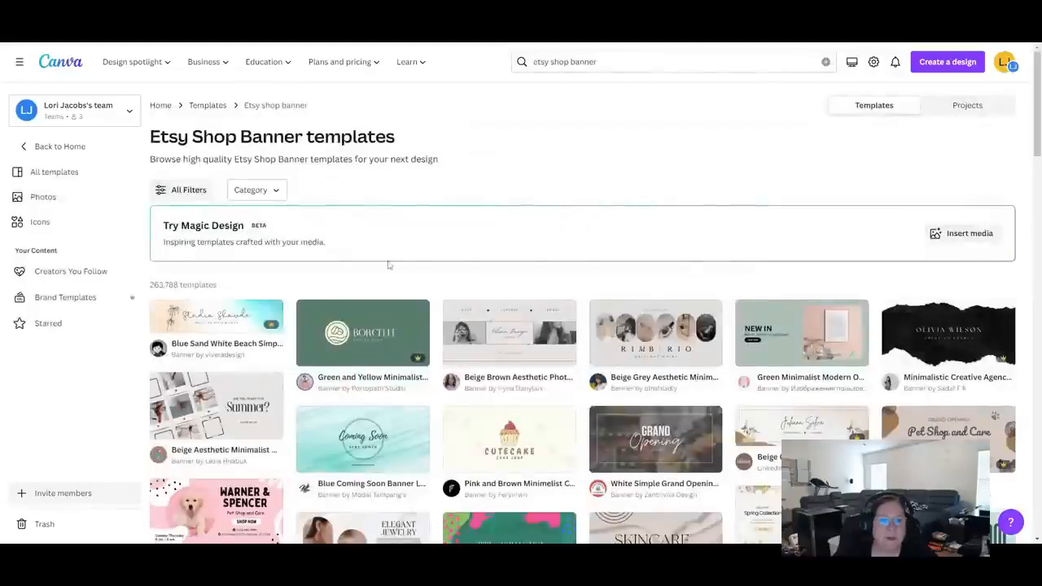
{"action": "scroll", "coordinate": [388, 264], "scroll_direction": "down", "scroll_amount": 3}
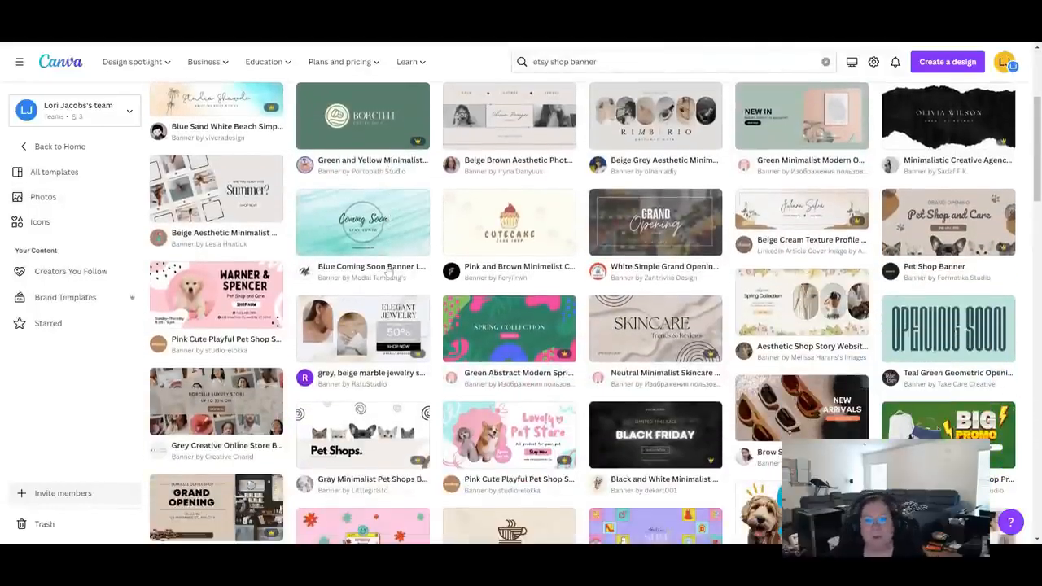
Browse the Etsy shop banner templates for a suitable shop banner design and return to the first results
{"action": "scroll", "coordinate": [388, 274], "scroll_direction": "down", "scroll_amount": 2}
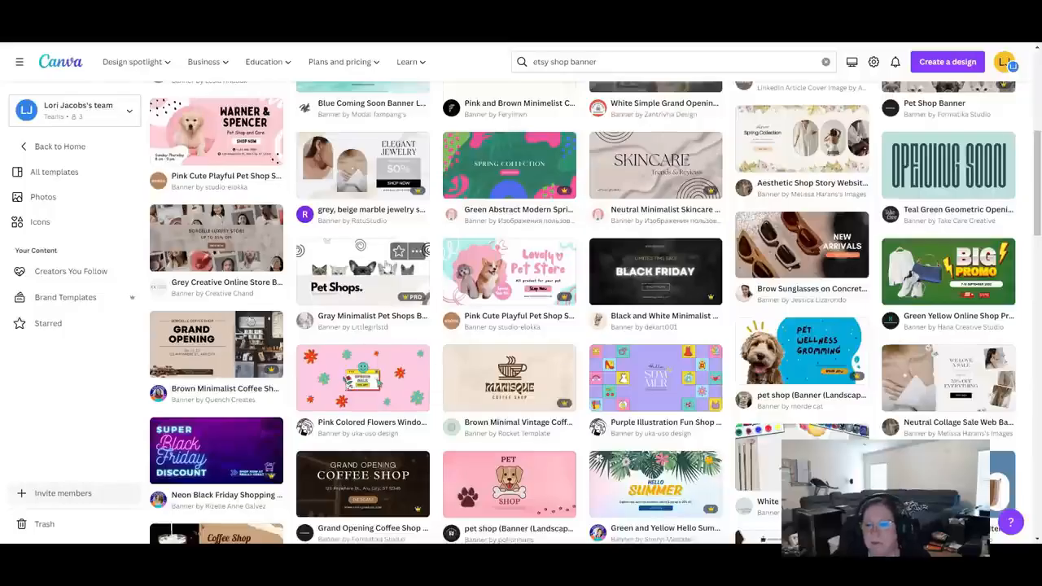
{"action": "scroll", "coordinate": [385, 267], "scroll_direction": "down", "scroll_amount": 1}
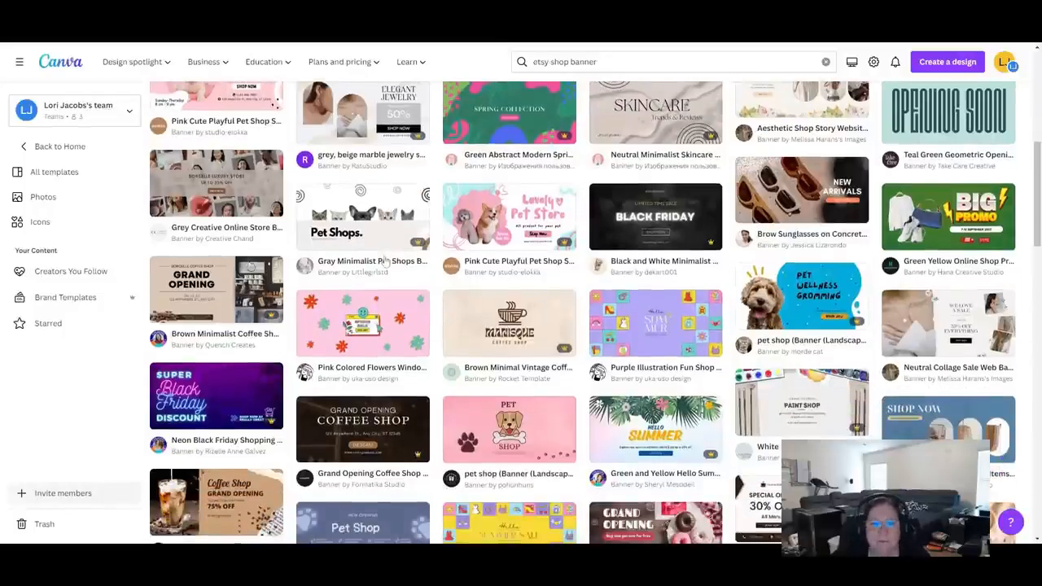
{"action": "scroll", "coordinate": [389, 261], "scroll_direction": "down", "scroll_amount": 3}
{"action": "scroll", "coordinate": [312, 266], "scroll_direction": "down", "scroll_amount": 6}
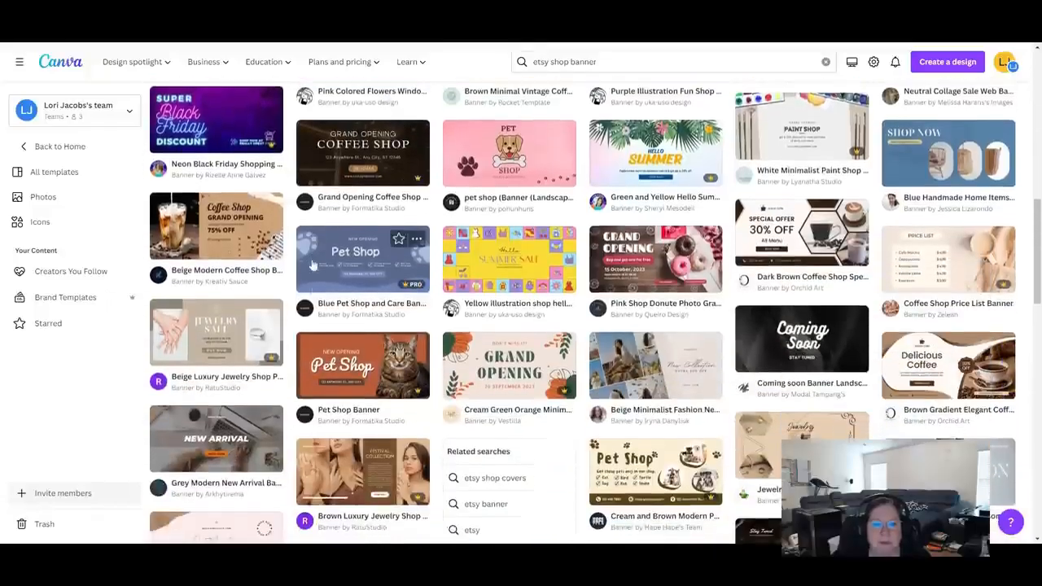
{"action": "scroll", "coordinate": [313, 266], "scroll_direction": "down", "scroll_amount": 3}
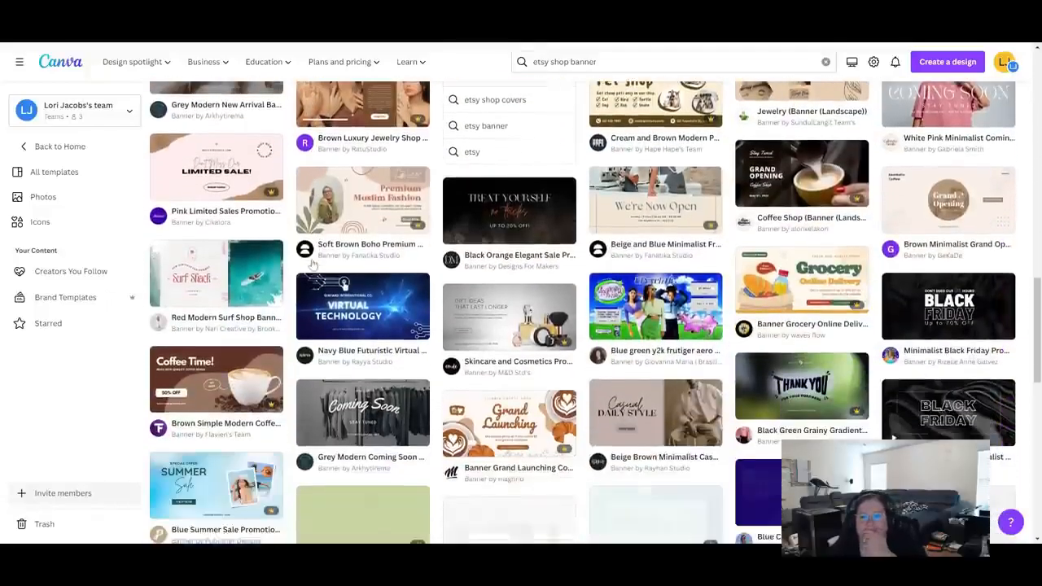
{"action": "scroll", "coordinate": [321, 258], "scroll_direction": "down", "scroll_amount": 5}
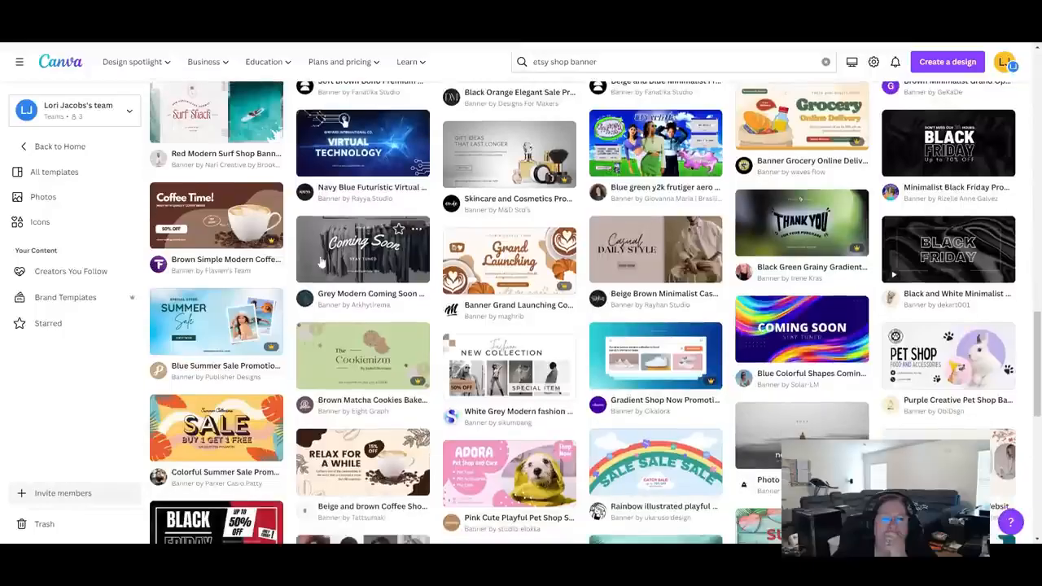
{"action": "scroll", "coordinate": [322, 262], "scroll_direction": "down", "scroll_amount": 1}
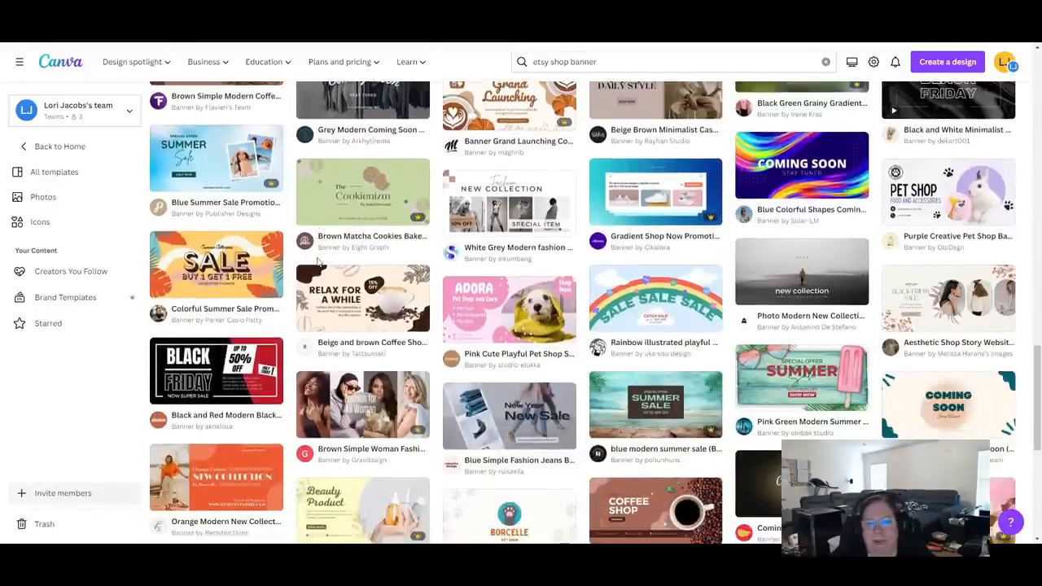
{"action": "scroll", "coordinate": [320, 261], "scroll_direction": "down", "scroll_amount": 5}
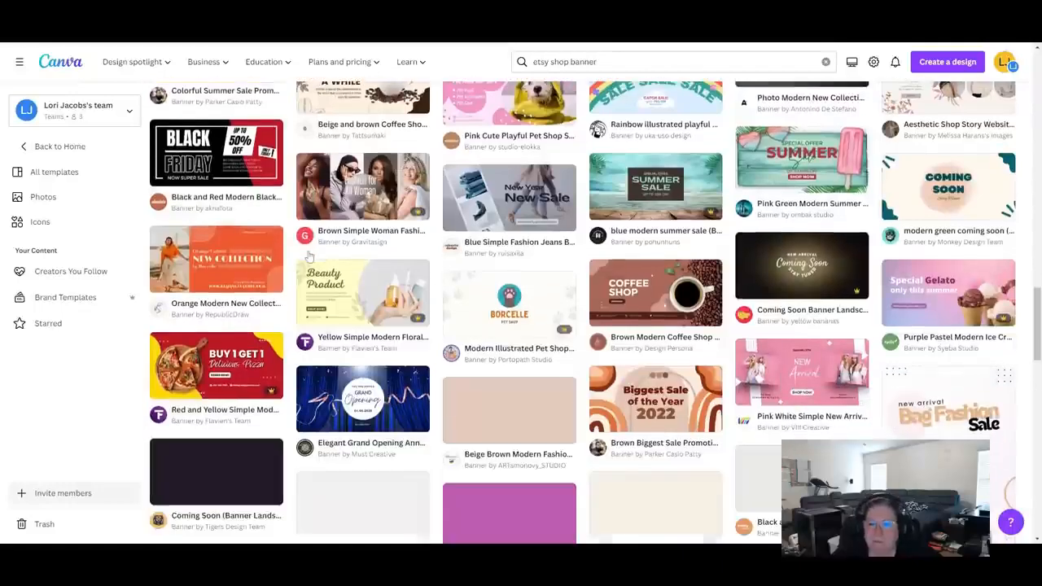
{"action": "scroll", "coordinate": [310, 257], "scroll_direction": "down", "scroll_amount": 4}
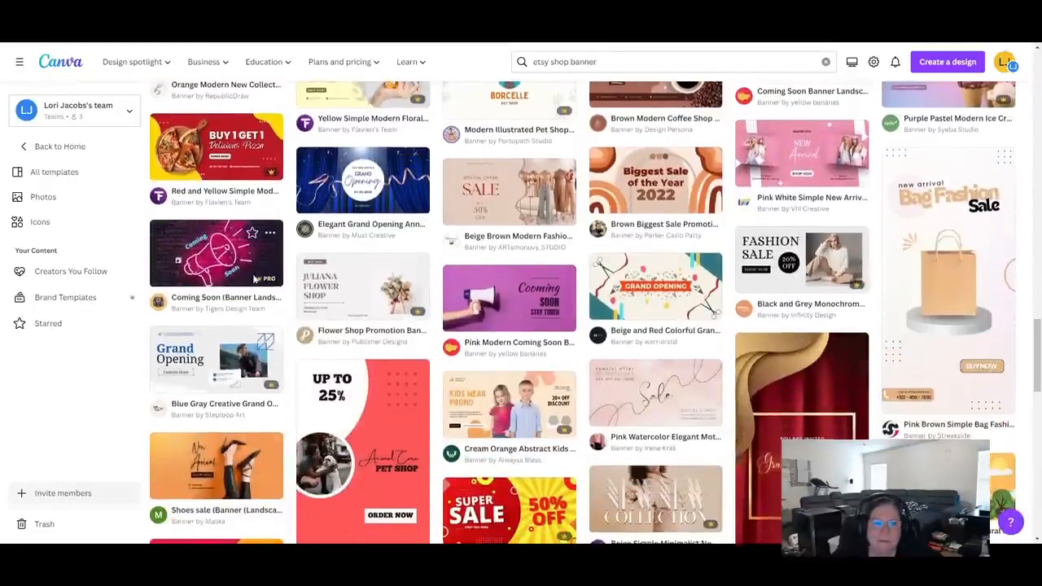
{"action": "scroll", "coordinate": [255, 278], "scroll_direction": "down", "scroll_amount": 3}
{"action": "scroll", "coordinate": [255, 279], "scroll_direction": "down", "scroll_amount": 2}
{"action": "scroll", "coordinate": [271, 275], "scroll_direction": "down", "scroll_amount": 5}
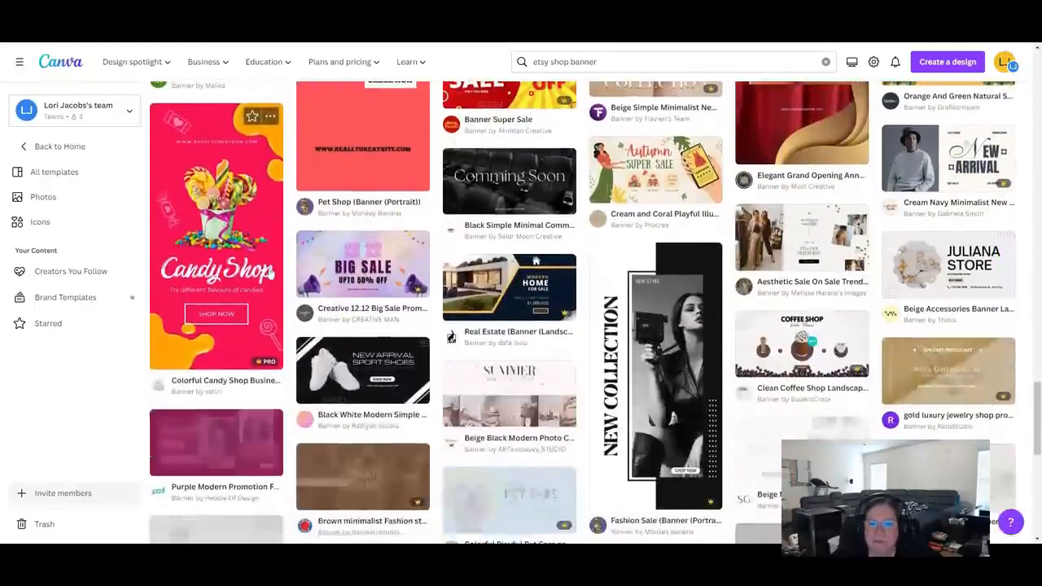
{"action": "scroll", "coordinate": [271, 275], "scroll_direction": "down", "scroll_amount": 5}
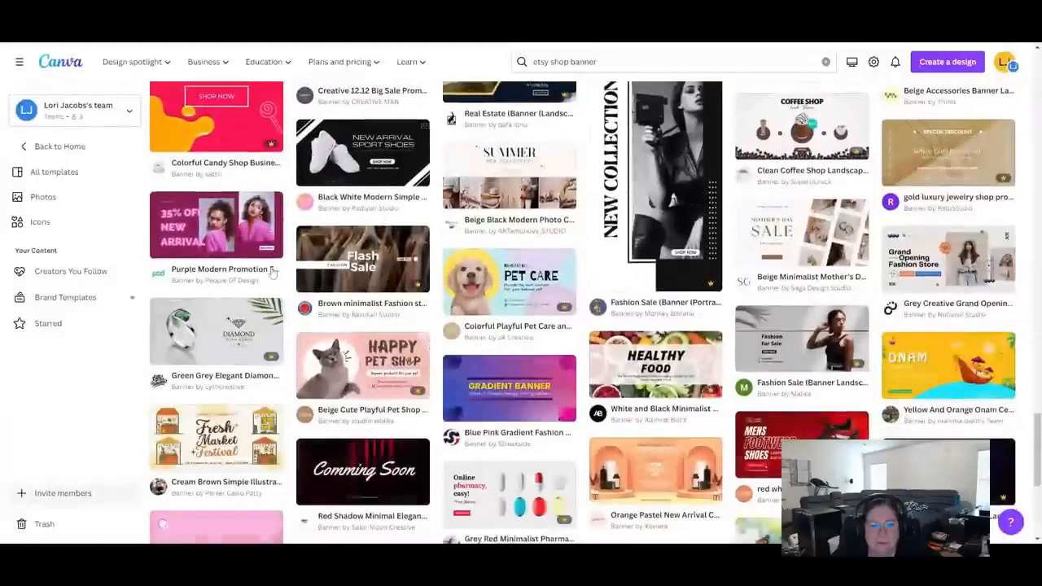
{"action": "scroll", "coordinate": [273, 273], "scroll_direction": "down", "scroll_amount": 4}
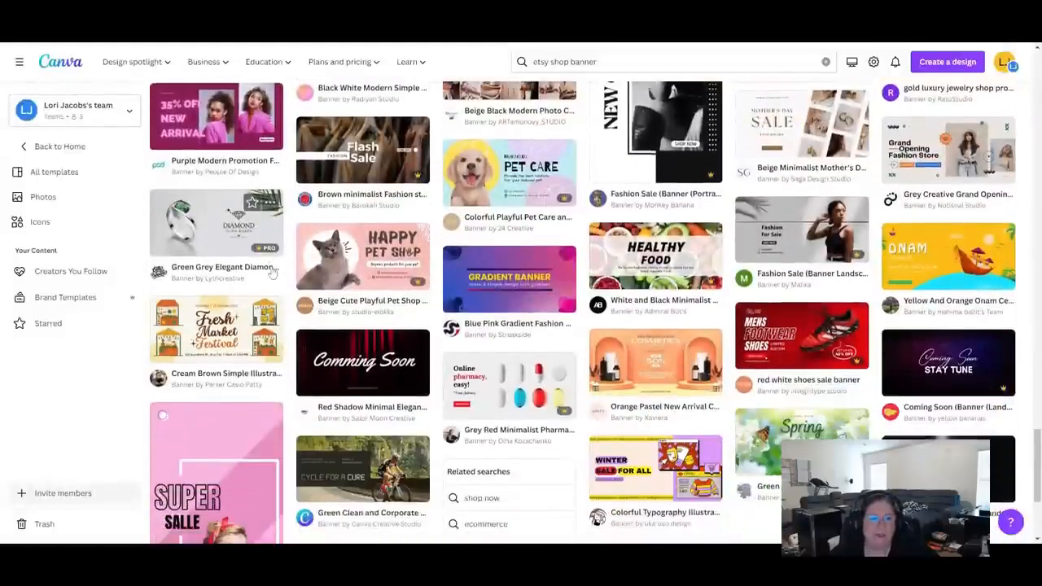
{"action": "scroll", "coordinate": [274, 274], "scroll_direction": "down", "scroll_amount": 20}
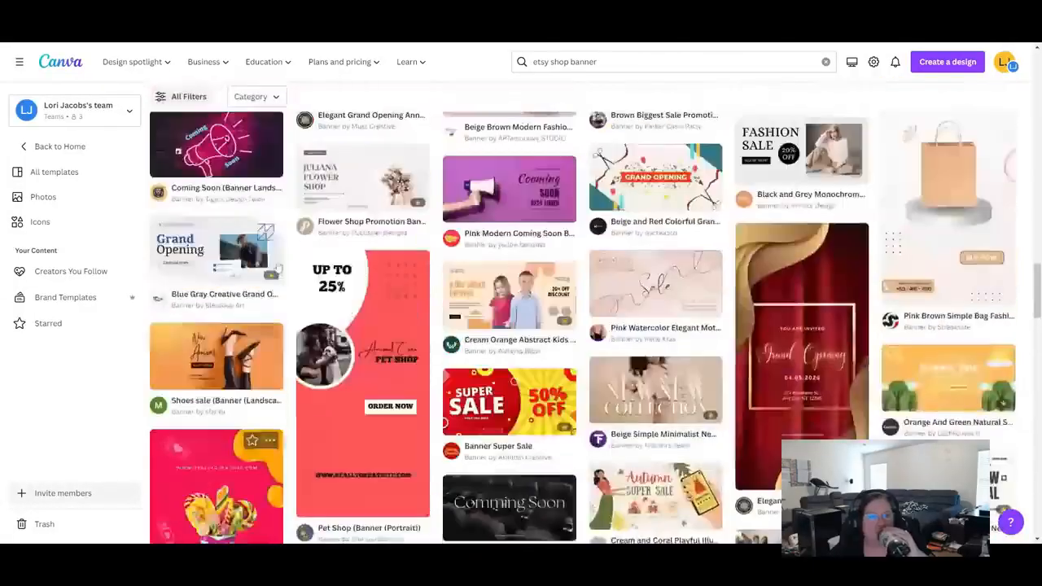
{"action": "scroll", "coordinate": [278, 266], "scroll_direction": "up", "scroll_amount": 20}
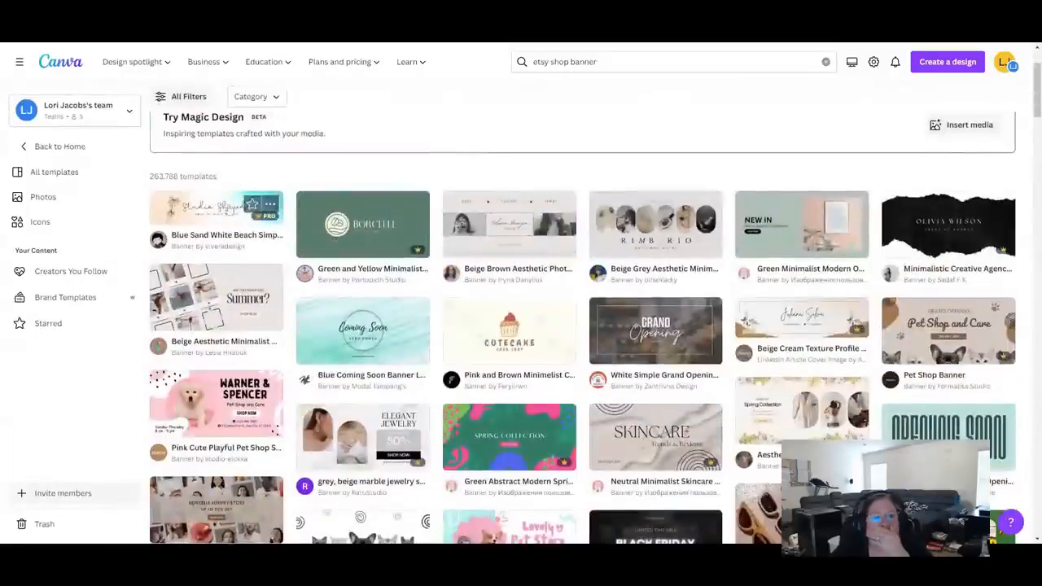
Open the Blue Sand White Beach Simple Watercolor Etsy Shop Banner template and replace its title with "Mom's Wood Creations"
{"action": "left_click", "coordinate": [227, 210]}
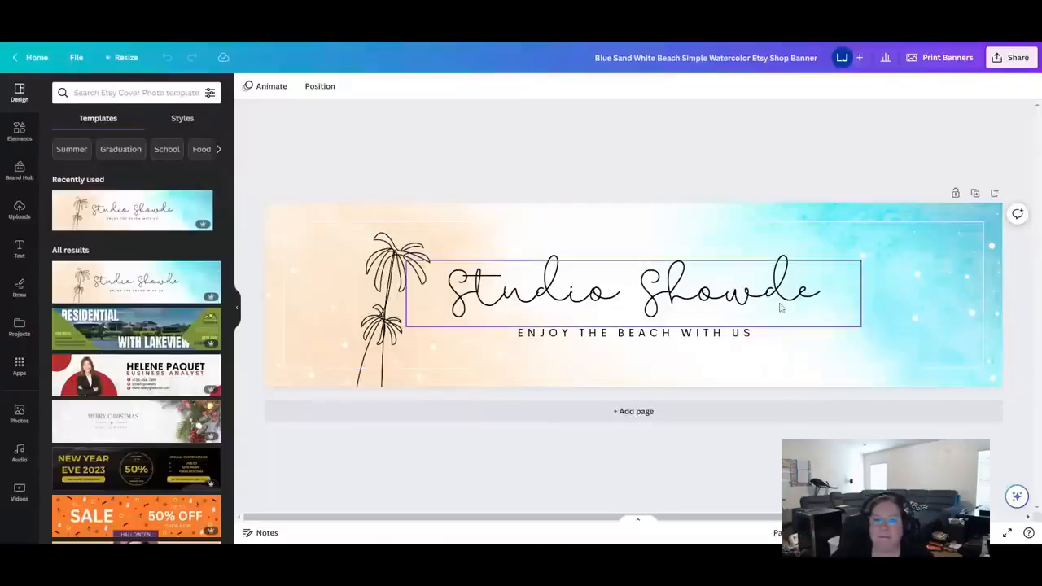
{"action": "left_click", "coordinate": [780, 307]}
{"action": "double_click", "coordinate": [780, 301]}
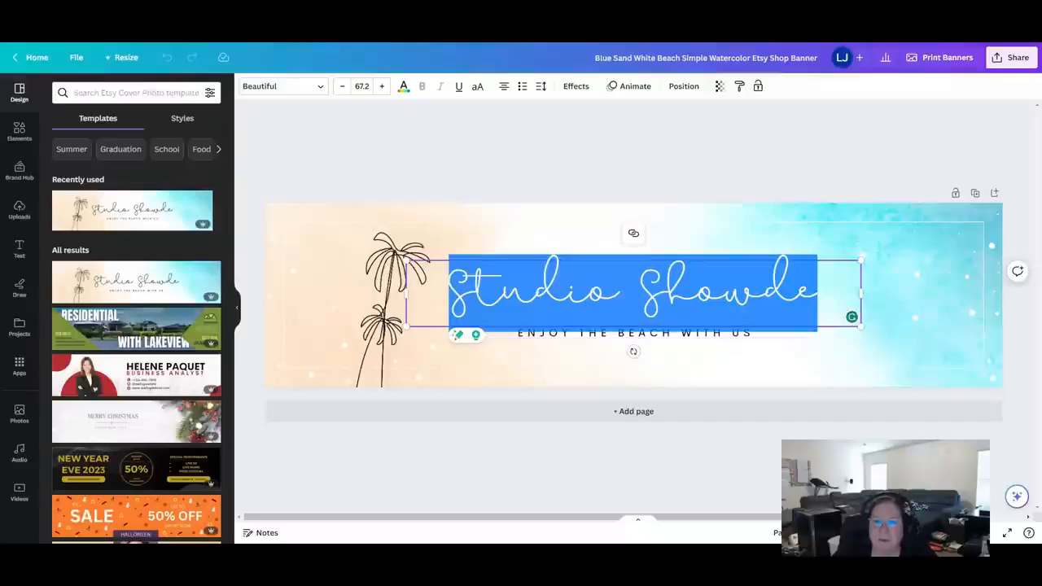
{"action": "type", "text": "Mom"}
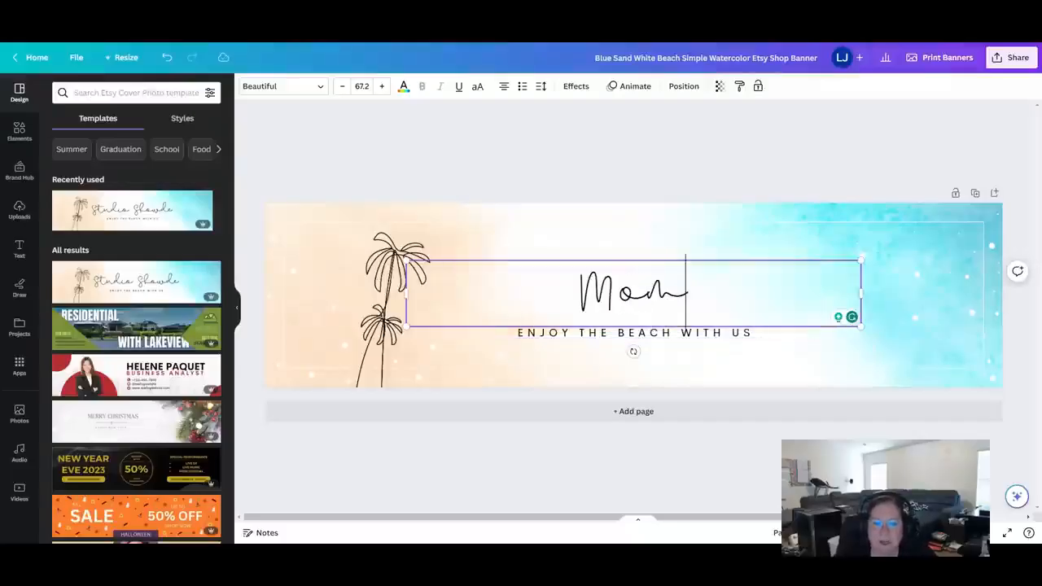
{"action": "type", "text": "'s"}
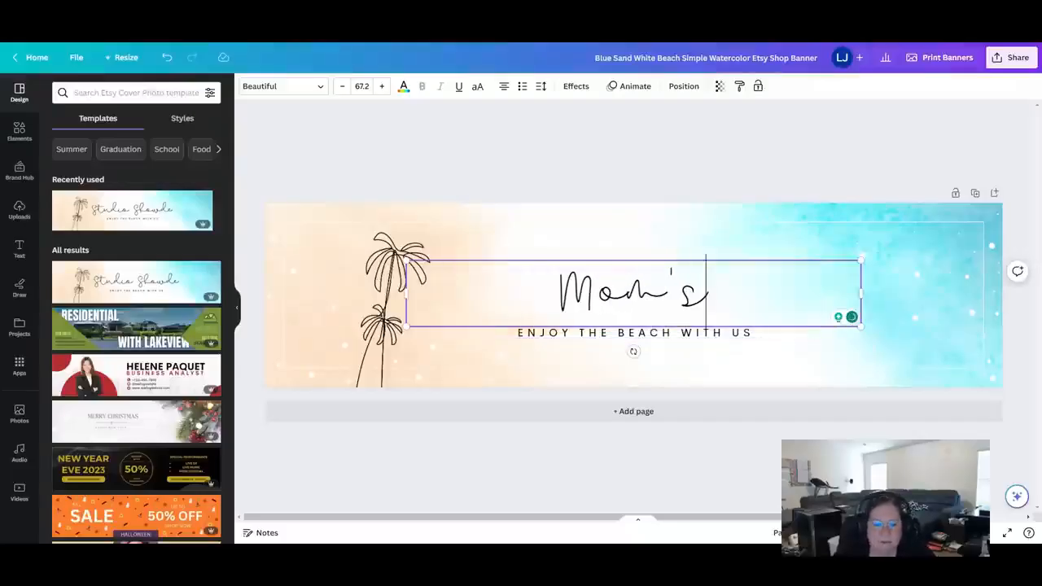
{"action": "type", "text": " Wood"}
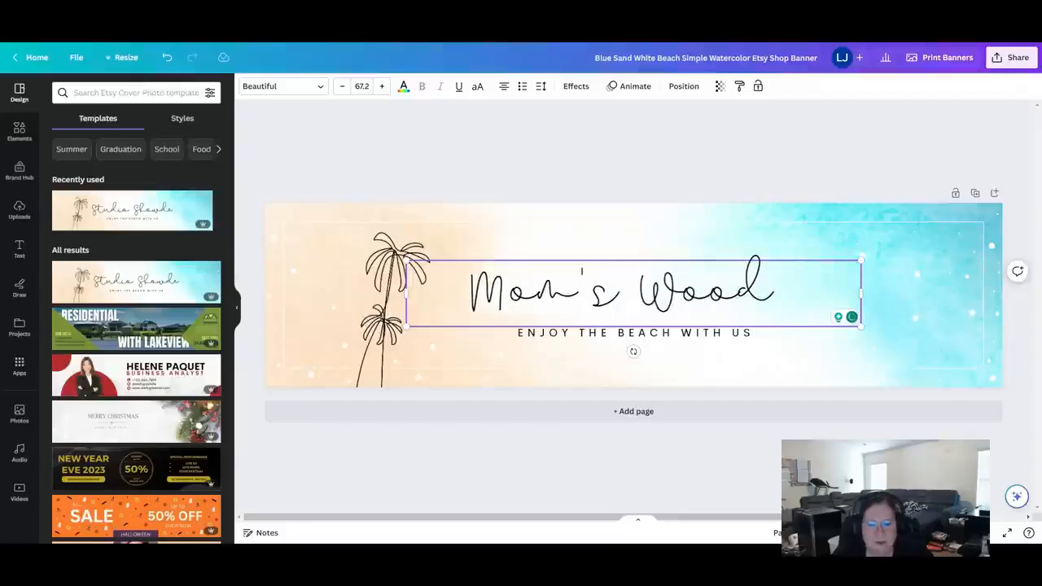
{"action": "type", "text": " Creations"}
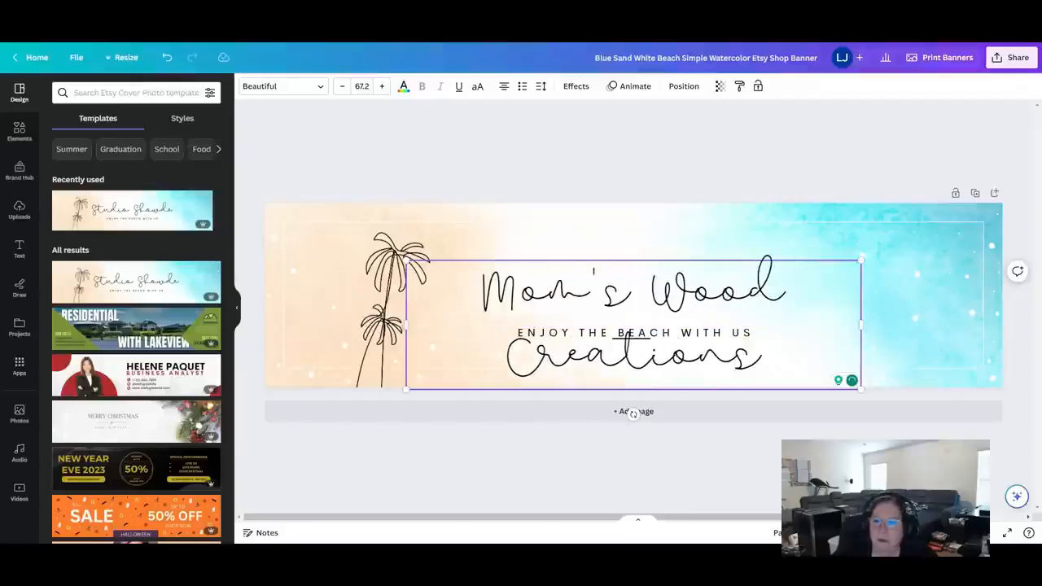
Widen the title's text box so the shop name fits on one line, and set its font to Kalam Bold
{"action": "left_click_drag", "start_coordinate": [862, 326], "coordinate": [1007, 293]}
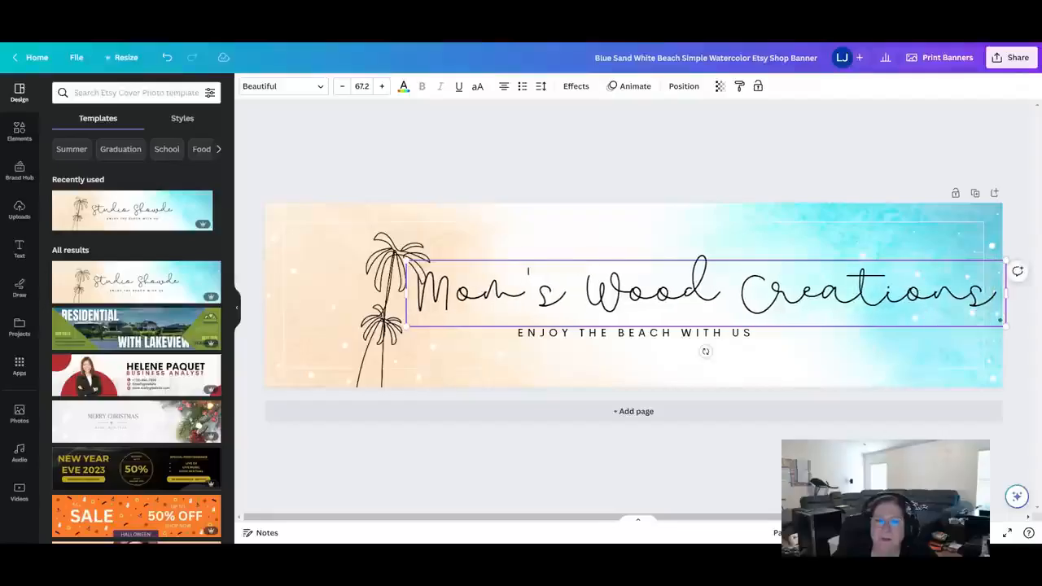
{"action": "left_click", "coordinate": [860, 293]}
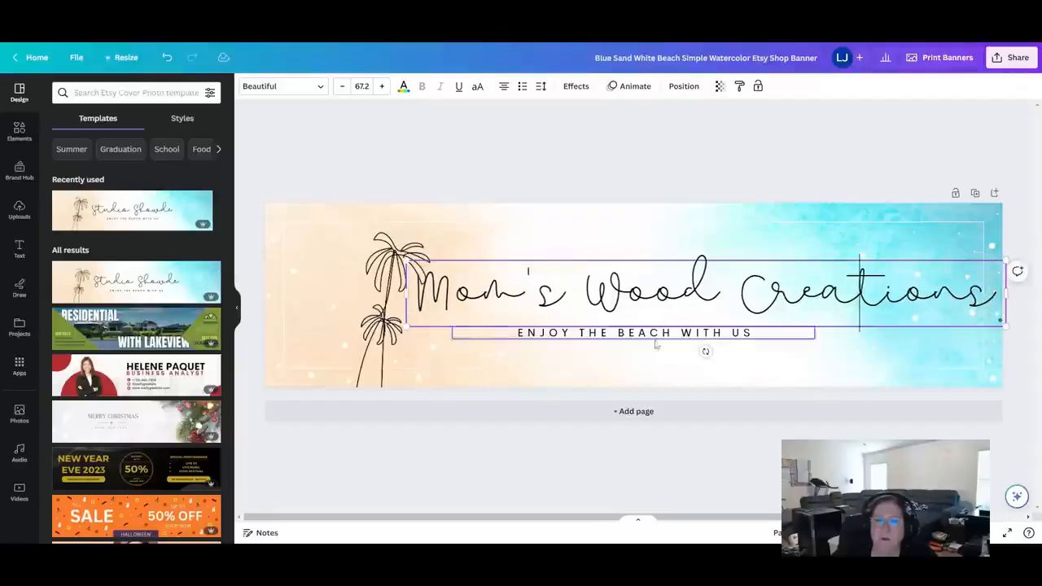
{"action": "left_click", "coordinate": [317, 86]}
{"action": "left_click", "coordinate": [73, 276]}
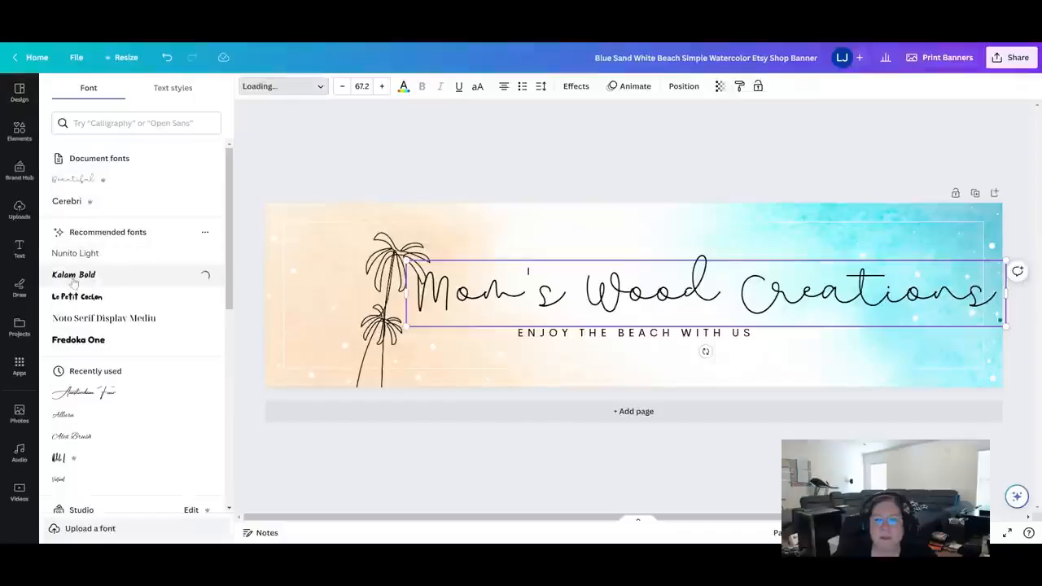
Replace the tagline beneath the shop name with "WOOD CREATIONS FOR YOUR HOME"
{"action": "left_click", "coordinate": [750, 337]}
{"action": "left_click", "coordinate": [751, 336]}
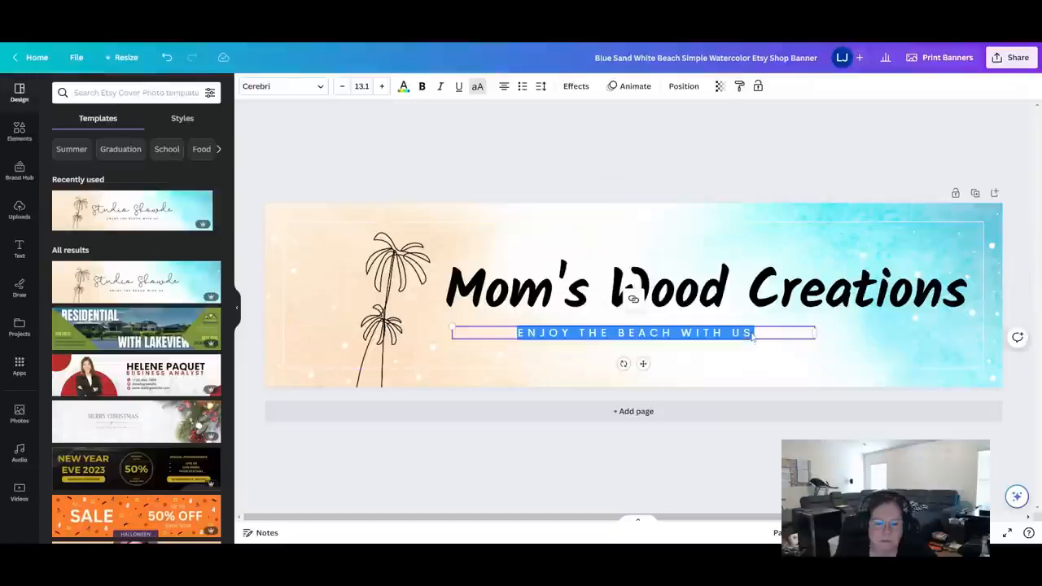
{"action": "type", "text": "WOOD"}
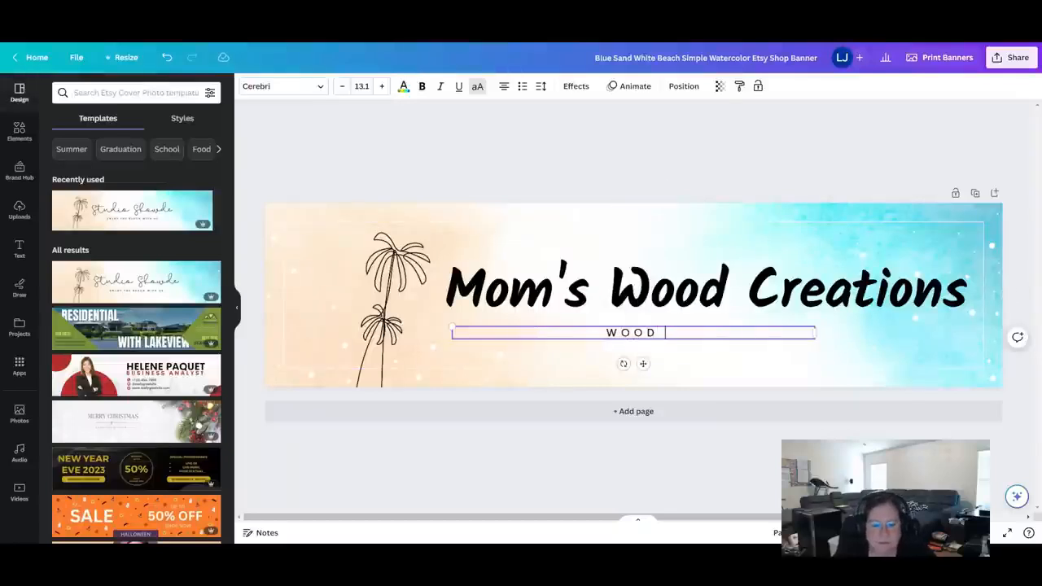
{"action": "type", "text": " CREATIONS FO"}
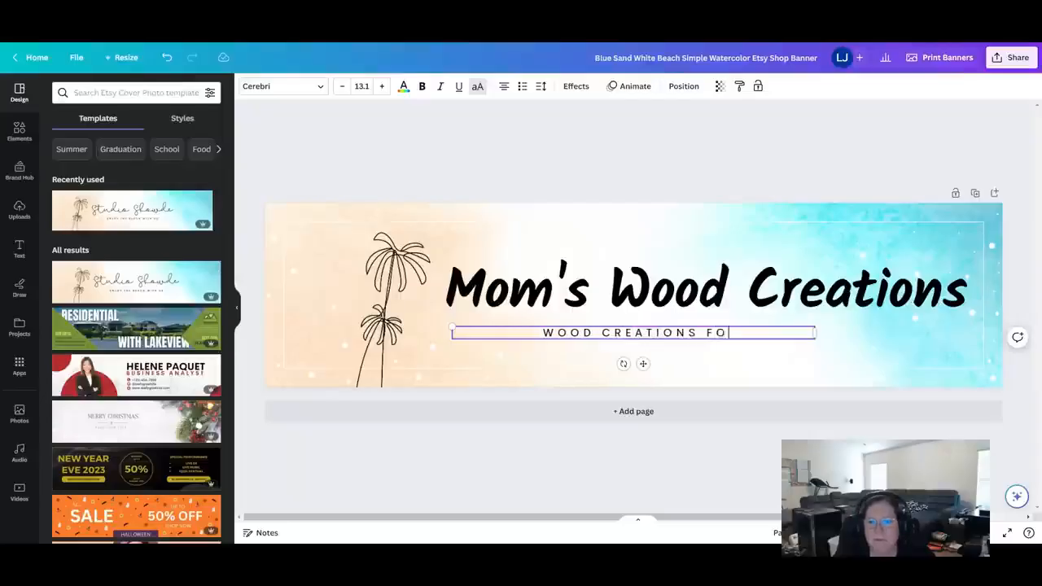
{"action": "type", "text": "R YOUR HOME"}
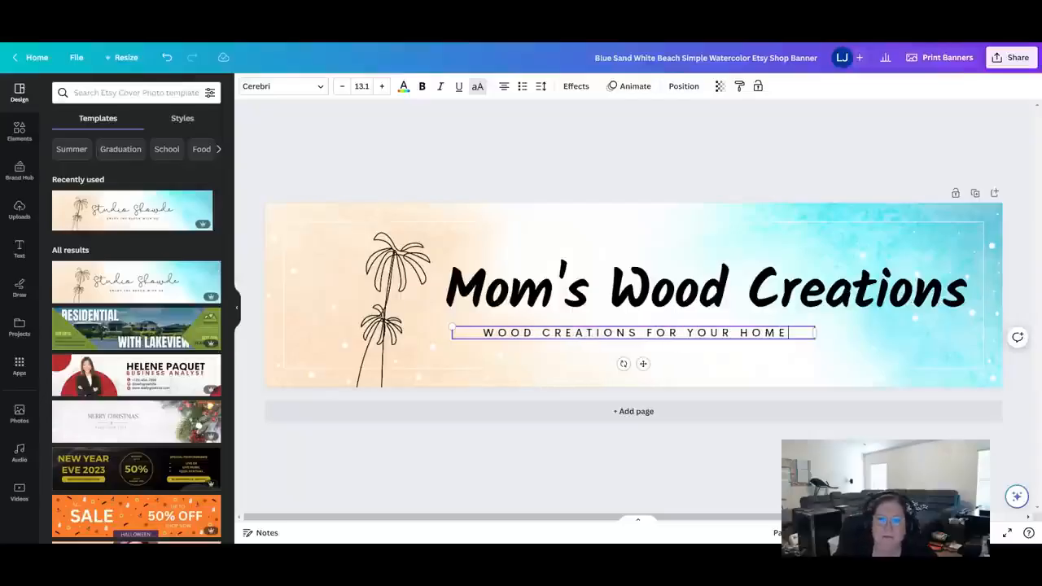
Delete the palm tree drawing beside the shop name from the banner
{"action": "left_click", "coordinate": [375, 288]}
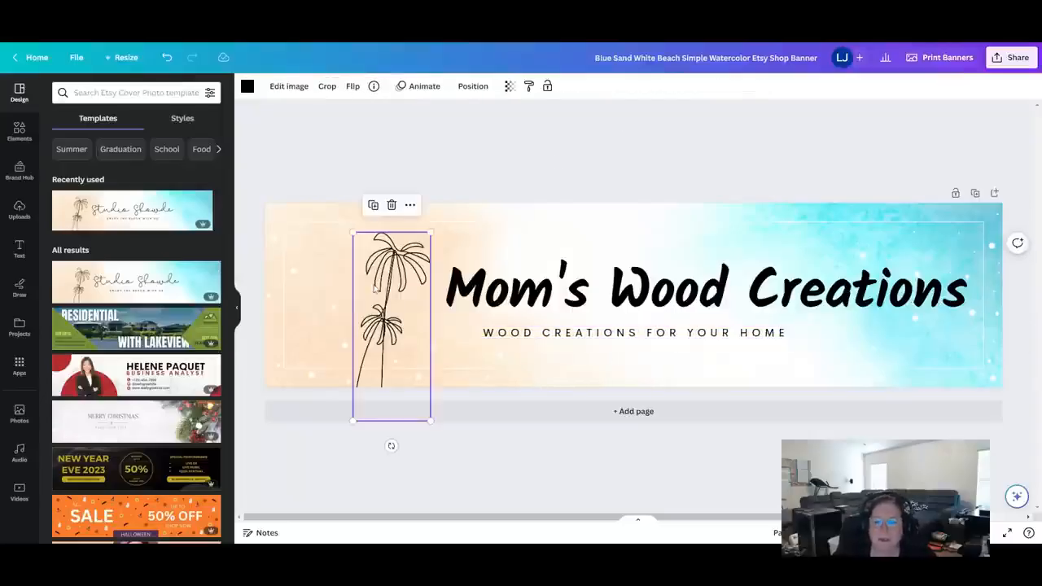
{"action": "key", "text": "Delete"}
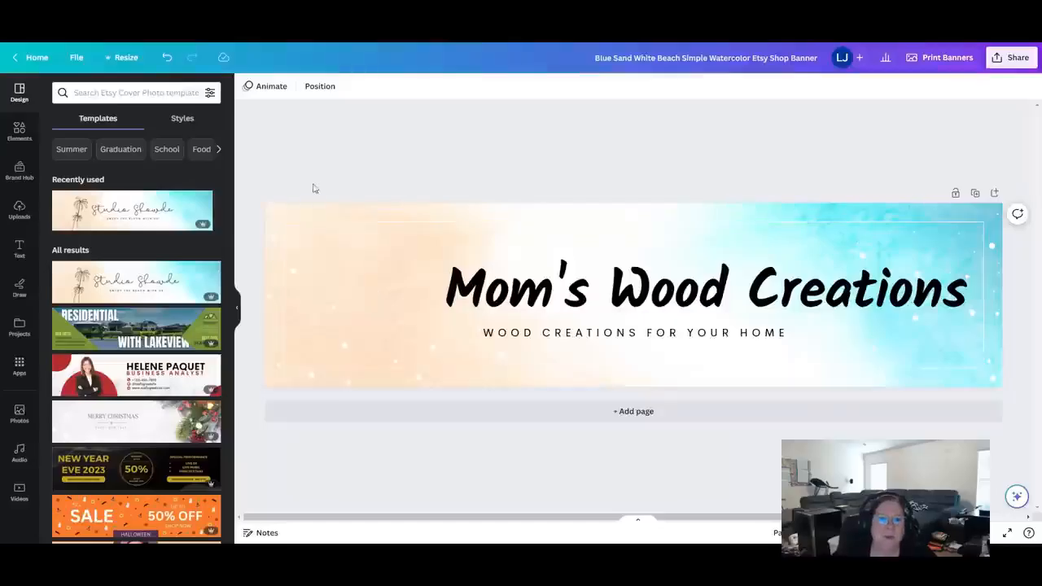
{"action": "left_click", "coordinate": [293, 210]}
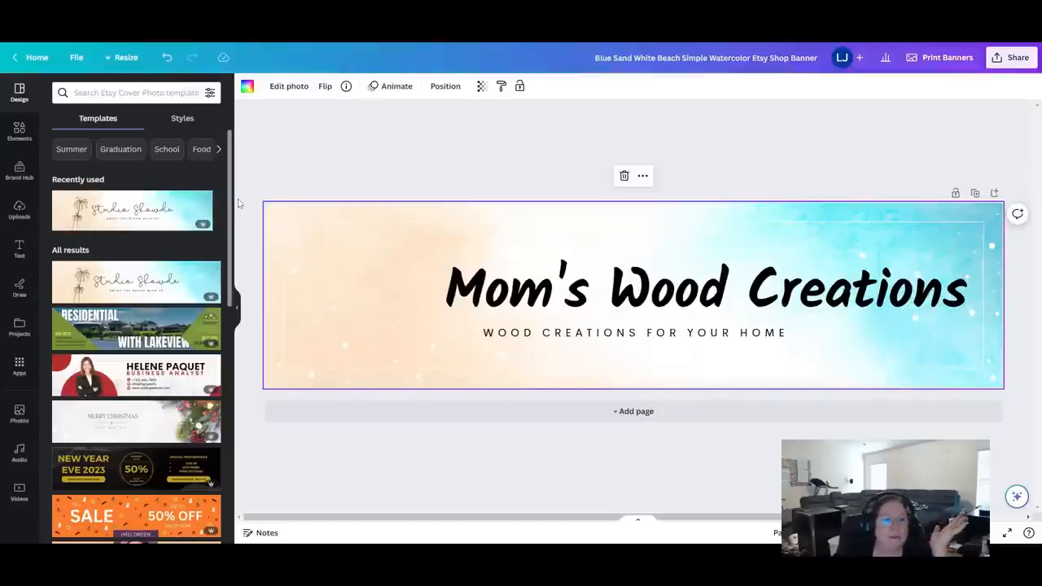
Search the design elements for "wood"
{"action": "left_click", "coordinate": [20, 130]}
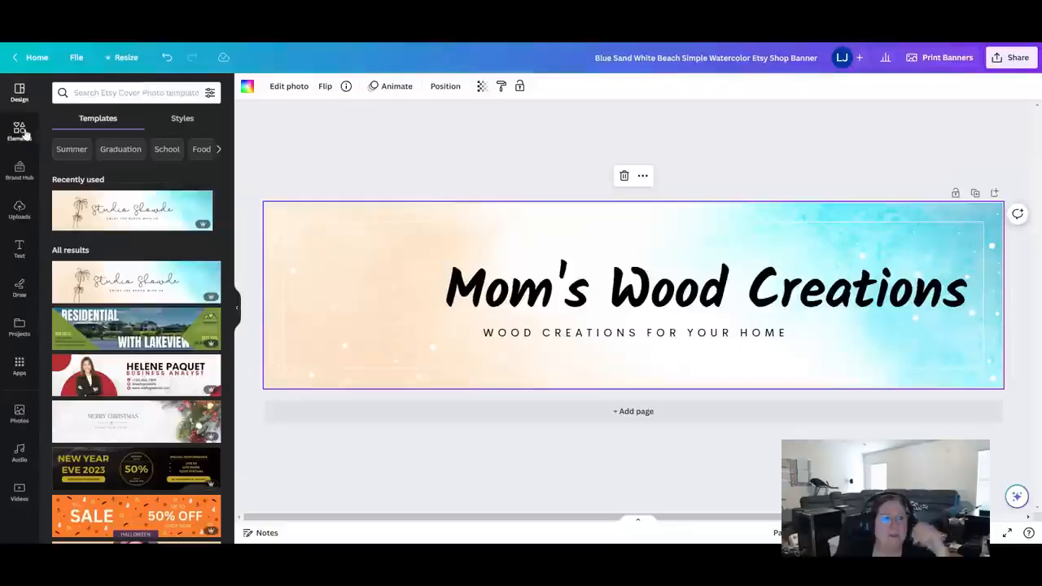
{"action": "left_click", "coordinate": [91, 94]}
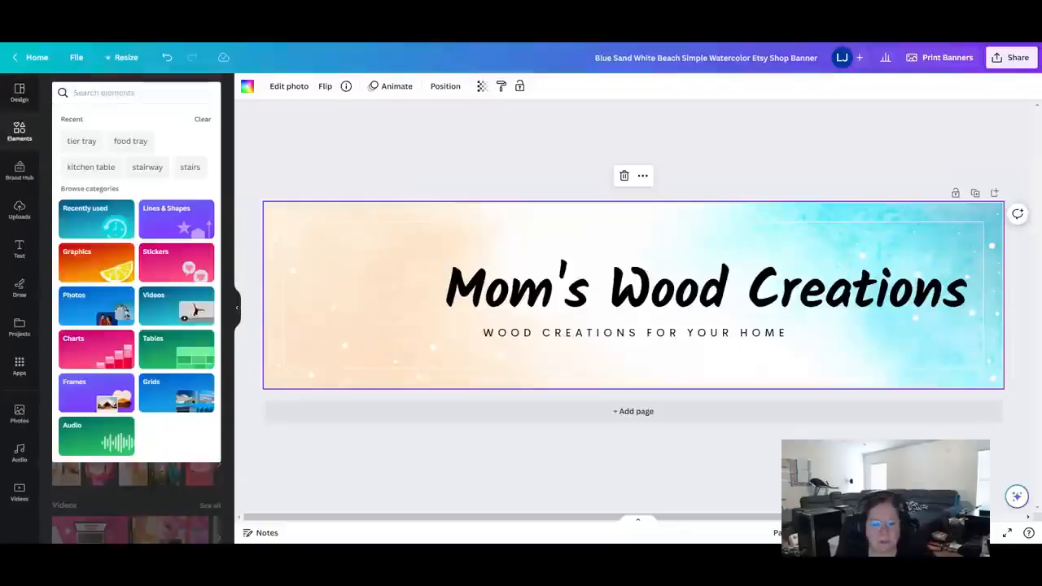
{"action": "type", "text": "wood"}
{"action": "key", "text": "Return"}
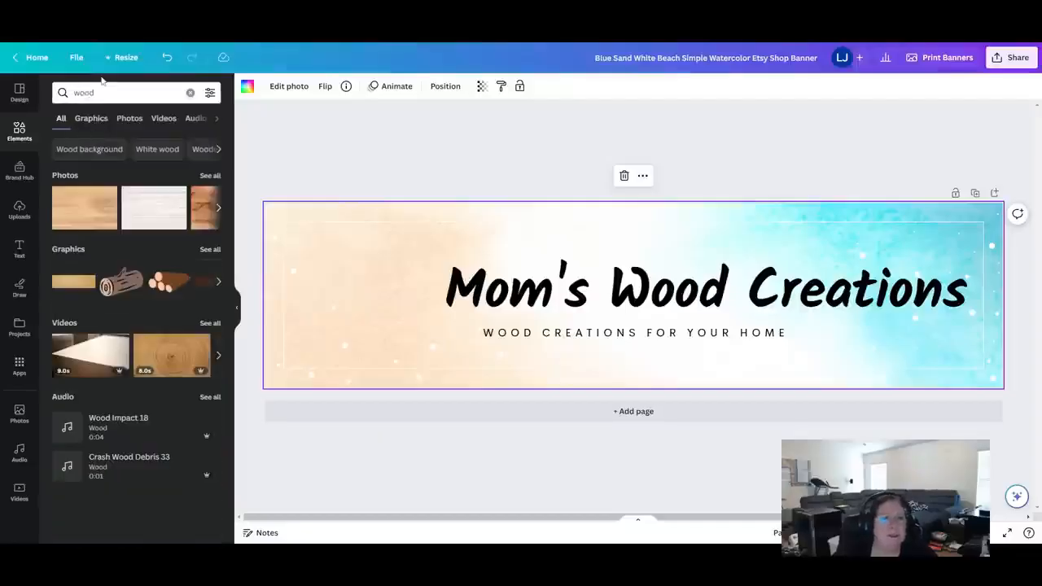
Search the elements for "hammer" and add the photo of a single wooden-handled hammer to the banner
{"action": "left_click", "coordinate": [91, 92]}
{"action": "type", "text": "hammer"}
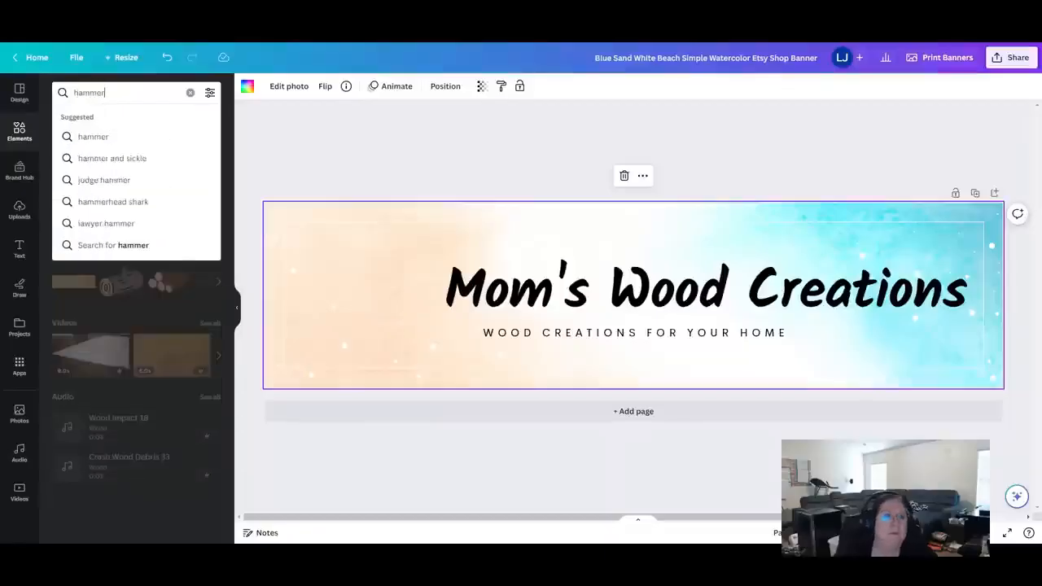
{"action": "key", "text": "Return"}
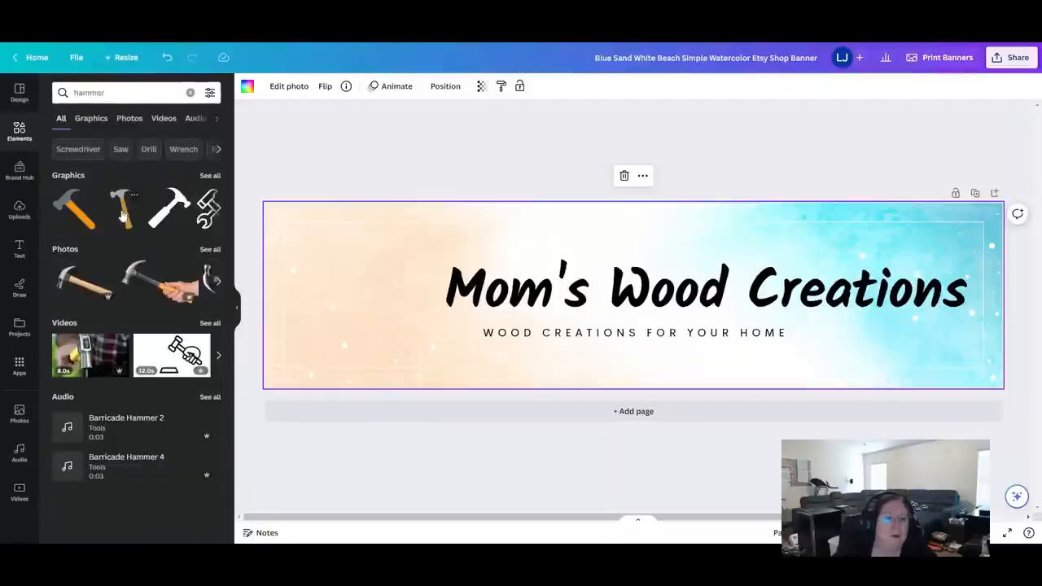
{"action": "left_click", "coordinate": [85, 291]}
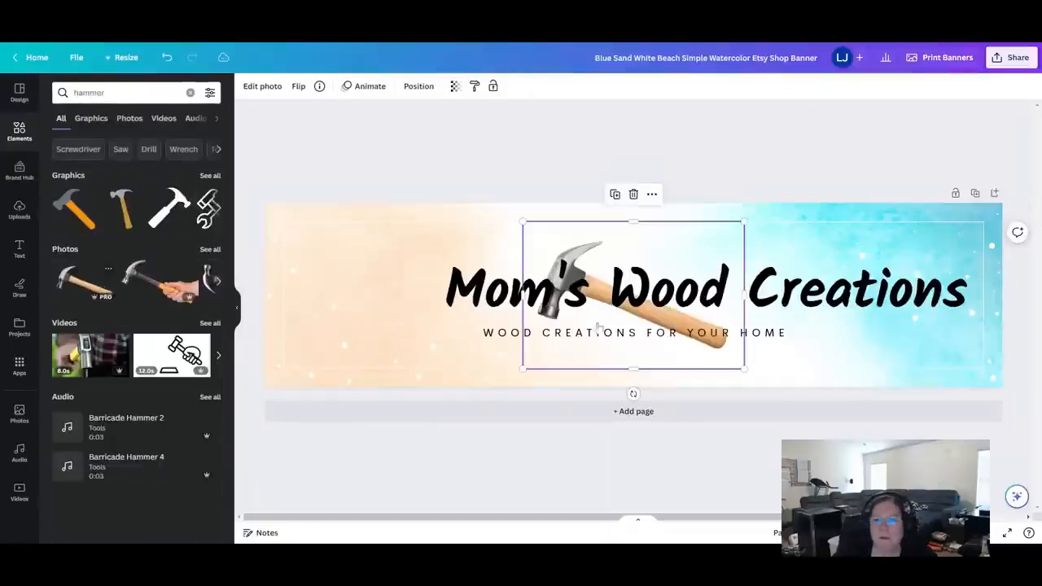
Shrink the hammer photo to under half its size and place it above the end of the word "Creations"
{"action": "left_click_drag", "start_coordinate": [732, 228], "coordinate": [643, 326]}
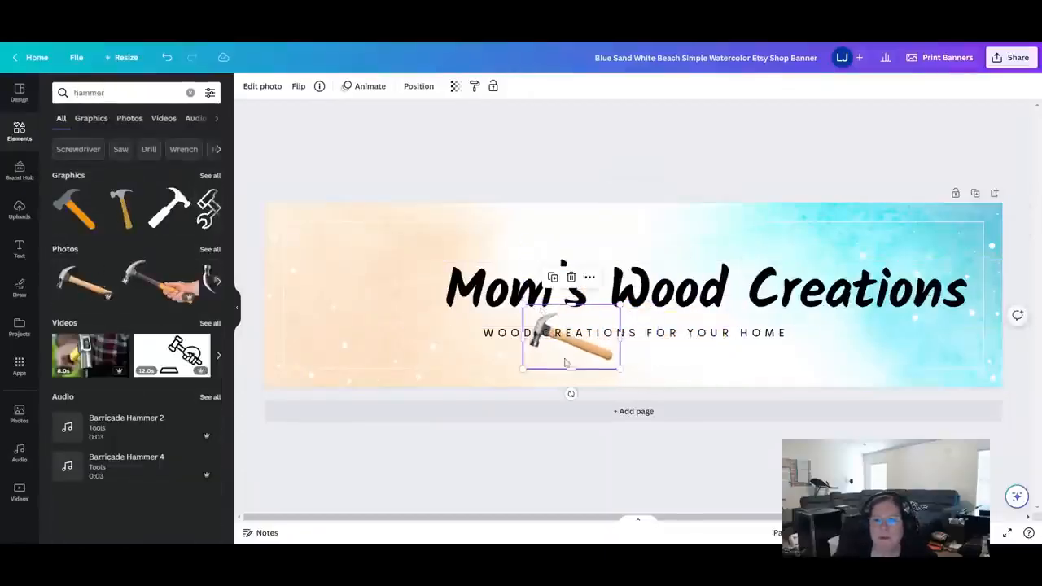
{"action": "left_click_drag", "start_coordinate": [589, 345], "coordinate": [945, 271]}
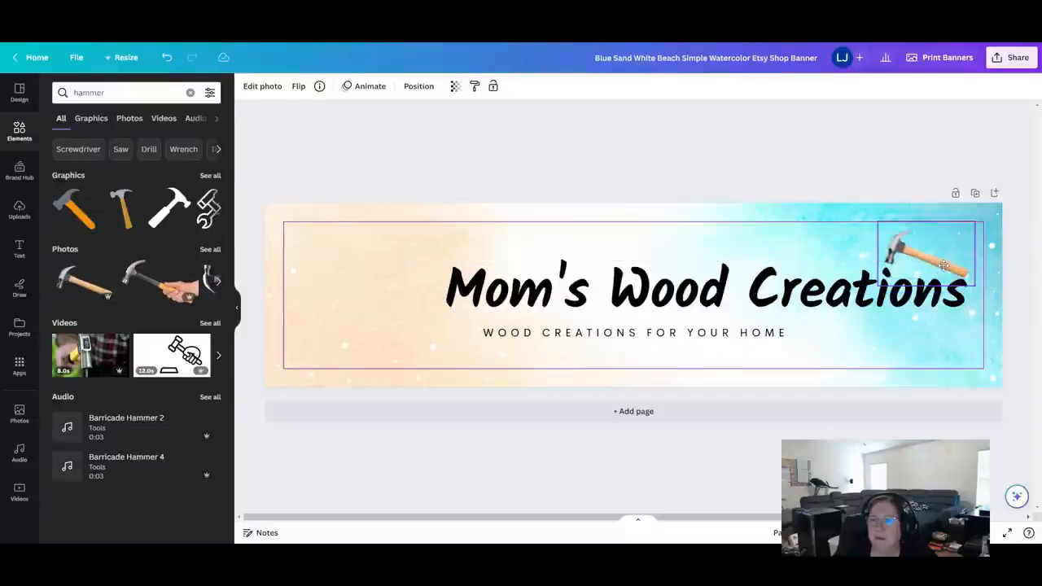
{"action": "left_click", "coordinate": [465, 158]}
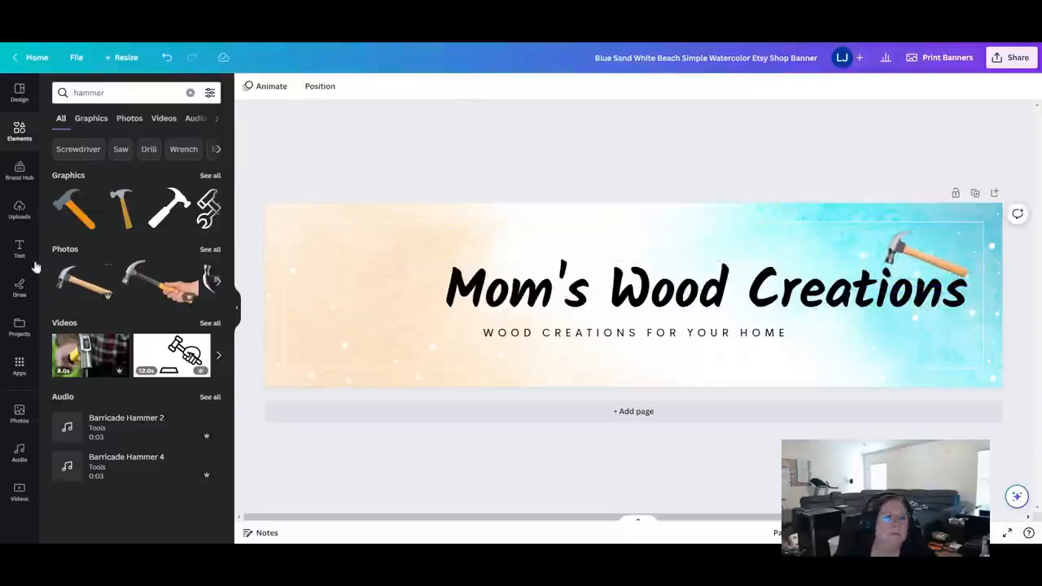
Search the elements for "wood" and add the graphic of a handsaw cutting a wooden block to the banner
{"action": "left_click", "coordinate": [59, 93]}
{"action": "type", "text": "wood"}
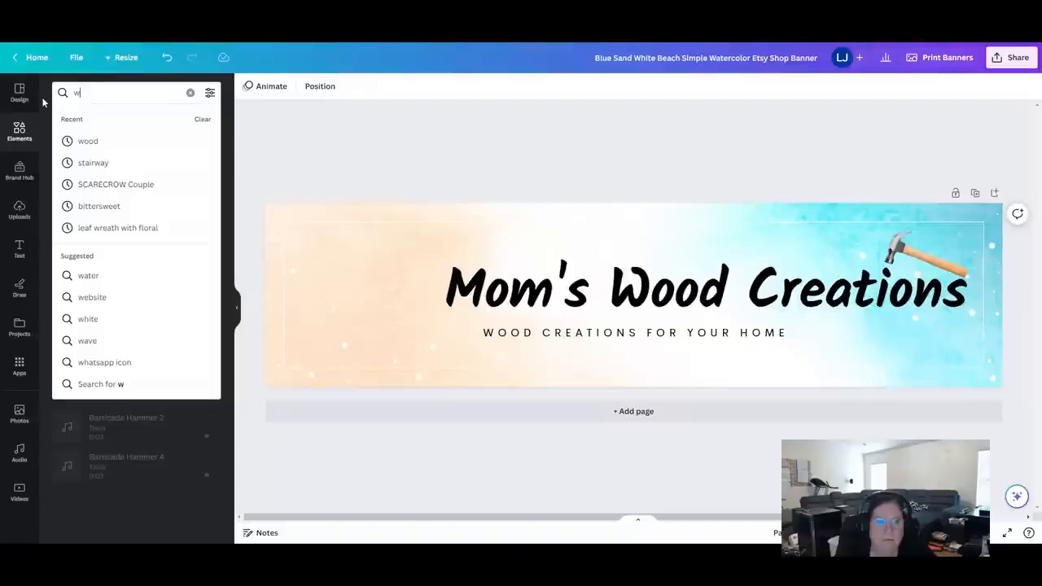
{"action": "key", "text": "BackSpace"}
{"action": "key", "text": "BackSpace"}
{"action": "type", "text": "oo"}
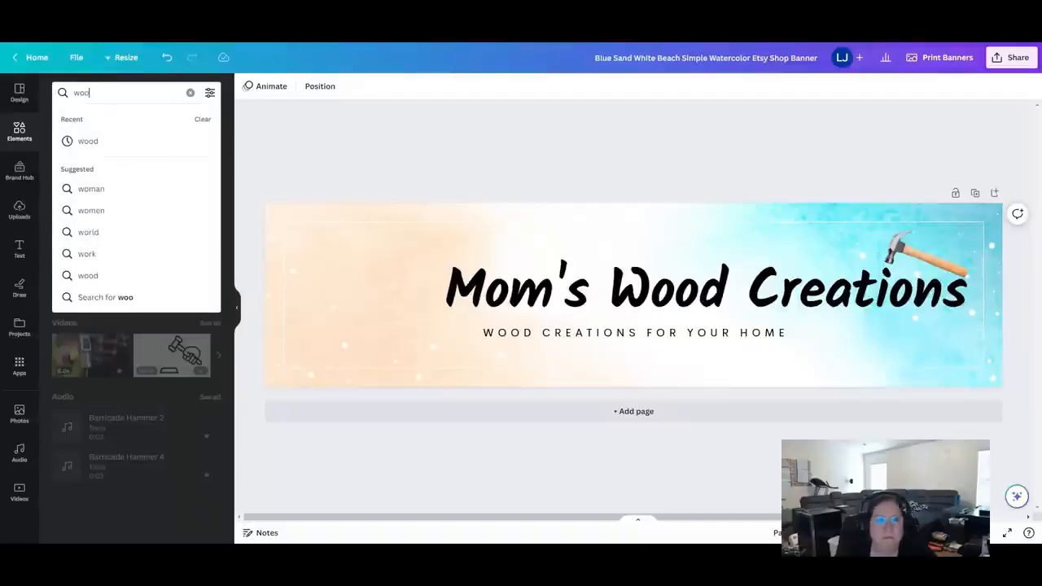
{"action": "type", "text": "d"}
{"action": "key", "text": "Return"}
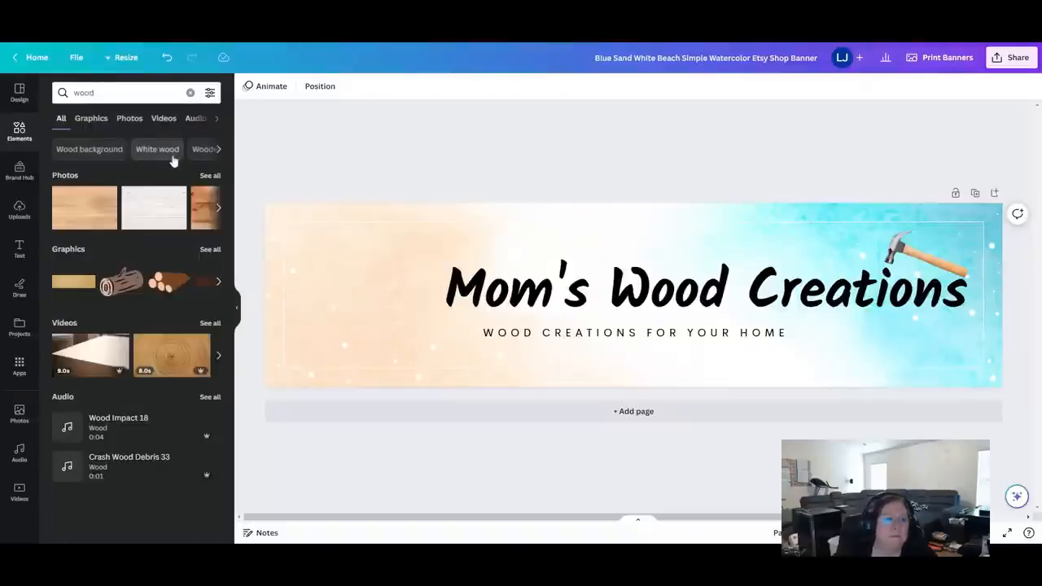
{"action": "left_click", "coordinate": [91, 118]}
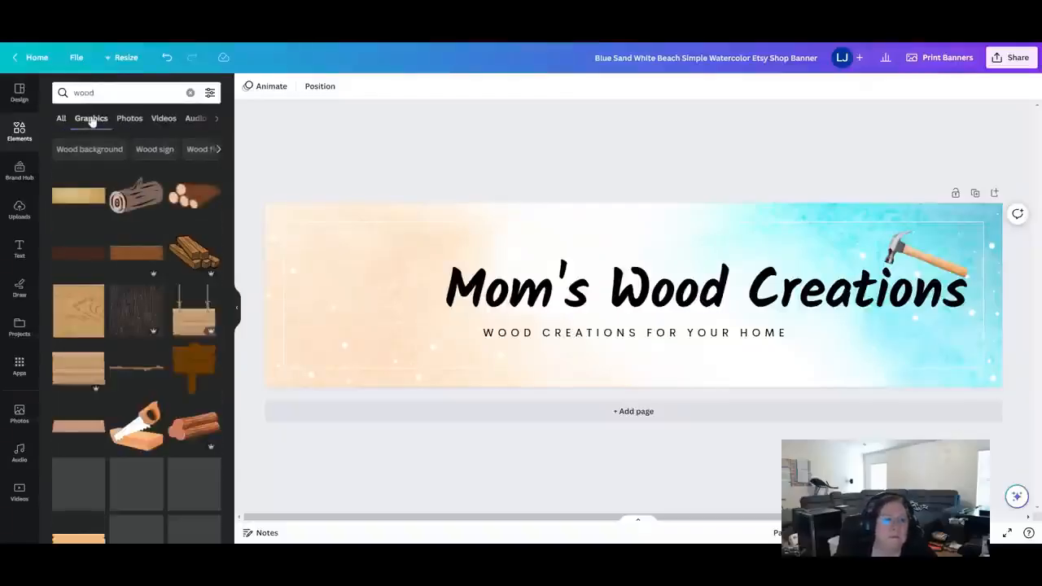
{"action": "scroll", "coordinate": [88, 264], "scroll_direction": "down", "scroll_amount": 2}
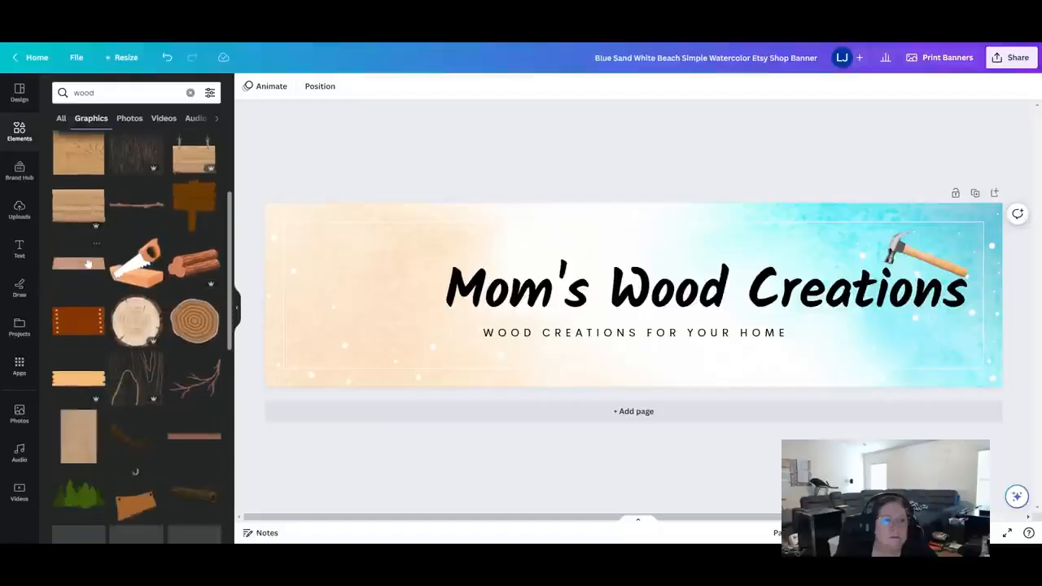
{"action": "left_click", "coordinate": [137, 260]}
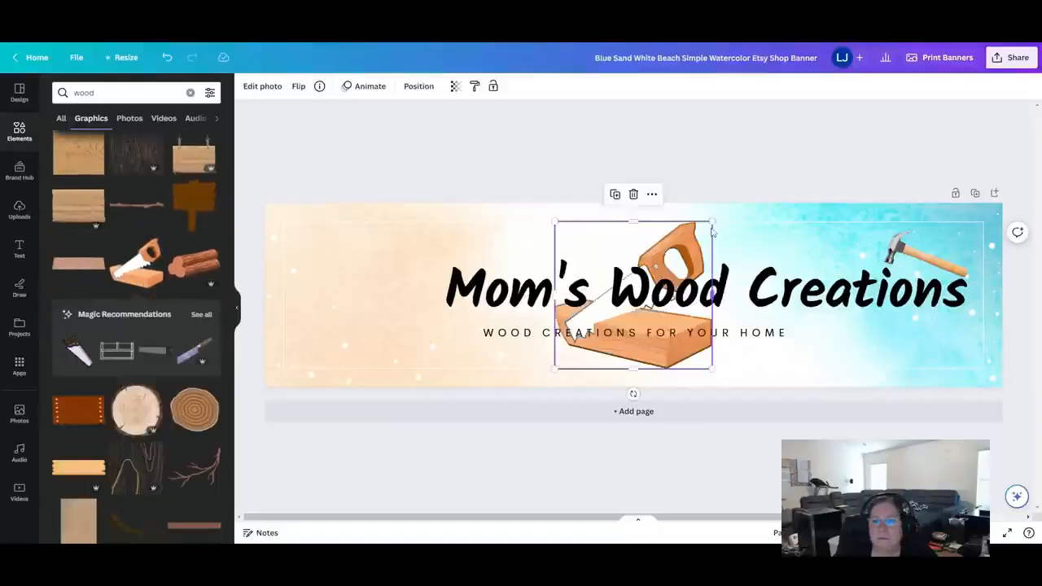
Shrink the saw graphic to about half its size and place it in the empty area before the shop name
{"action": "left_click_drag", "start_coordinate": [712, 221], "coordinate": [632, 298]}
{"action": "left_click_drag", "start_coordinate": [596, 364], "coordinate": [381, 358]}
{"action": "left_click", "coordinate": [653, 152]}
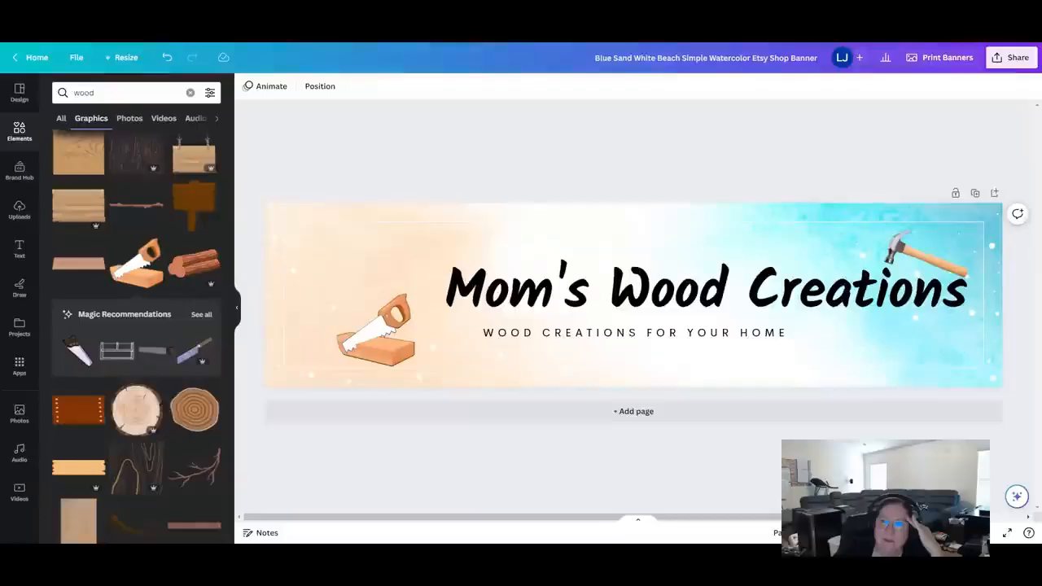
Download the finished banner as a PNG at 1,200 × 300 px
{"action": "left_click", "coordinate": [1012, 59]}
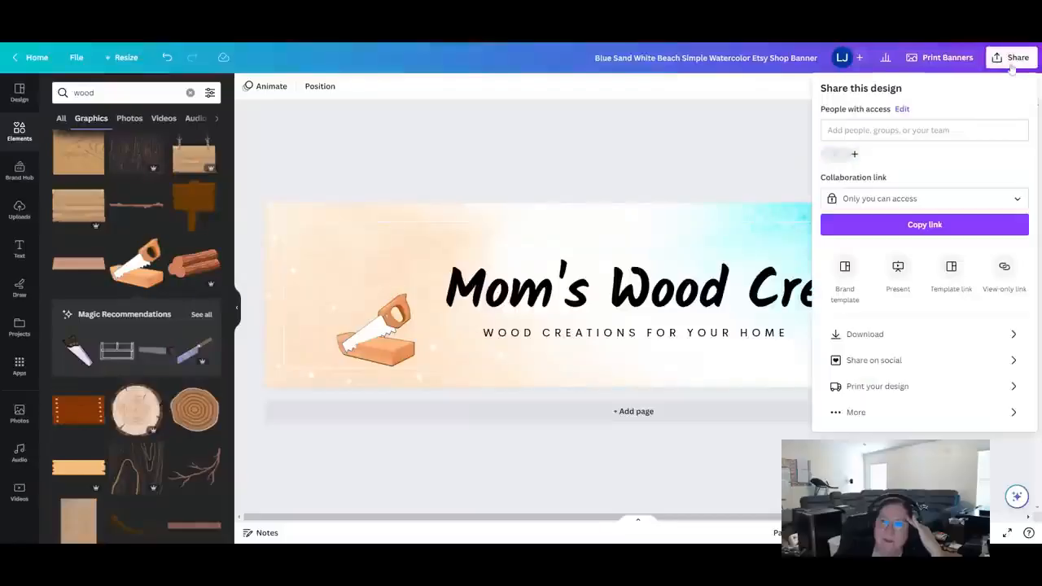
{"action": "left_click", "coordinate": [865, 337]}
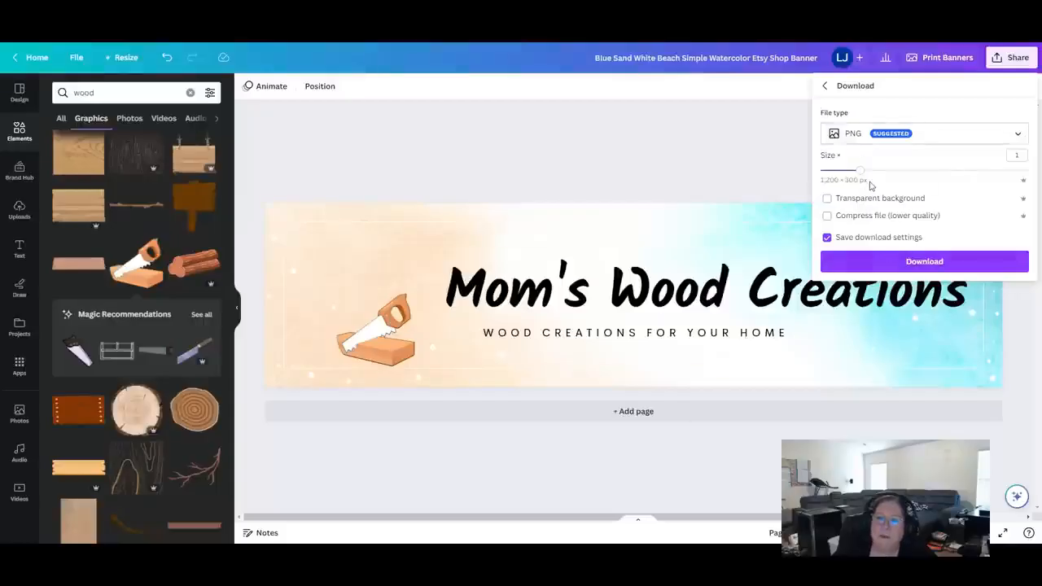
{"action": "left_click", "coordinate": [912, 261]}
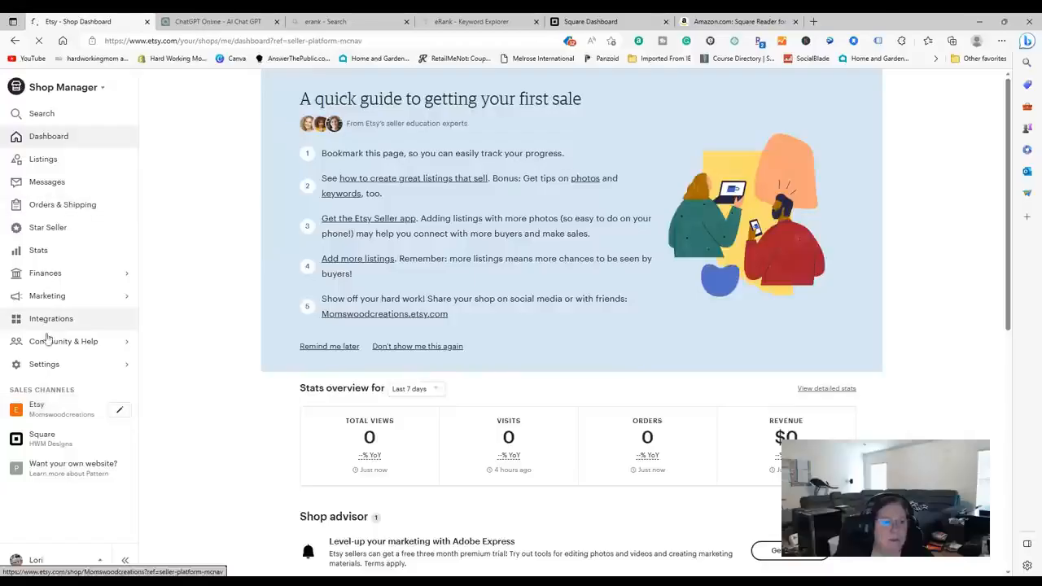
Switch to Etsy Shop Manager, open the Etsy shop for editing and apply the Big Banner style after comparing it with Mini Banner
{"action": "left_click", "coordinate": [120, 413]}
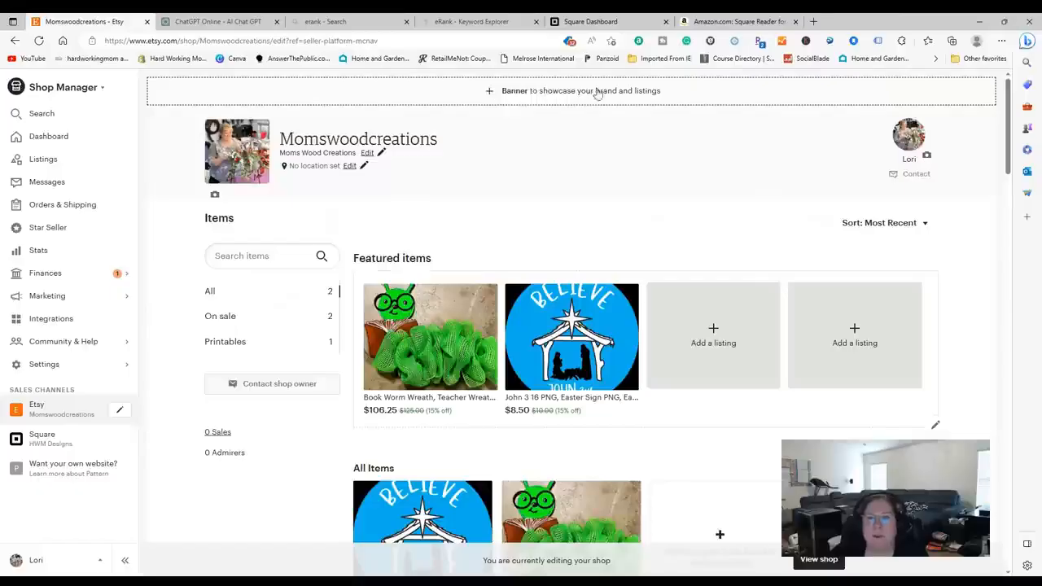
{"action": "left_click", "coordinate": [644, 97]}
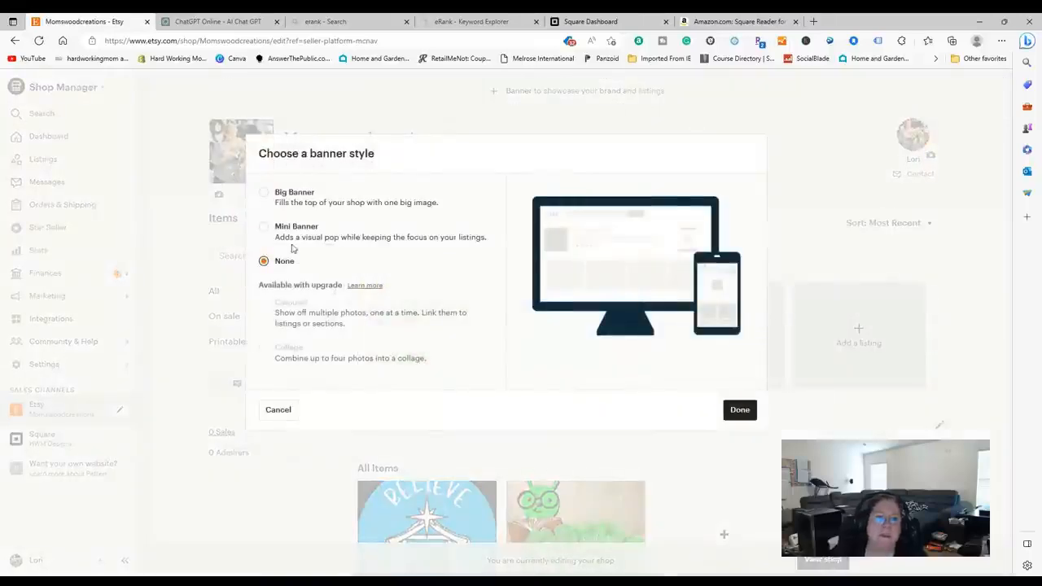
{"action": "left_click", "coordinate": [290, 197]}
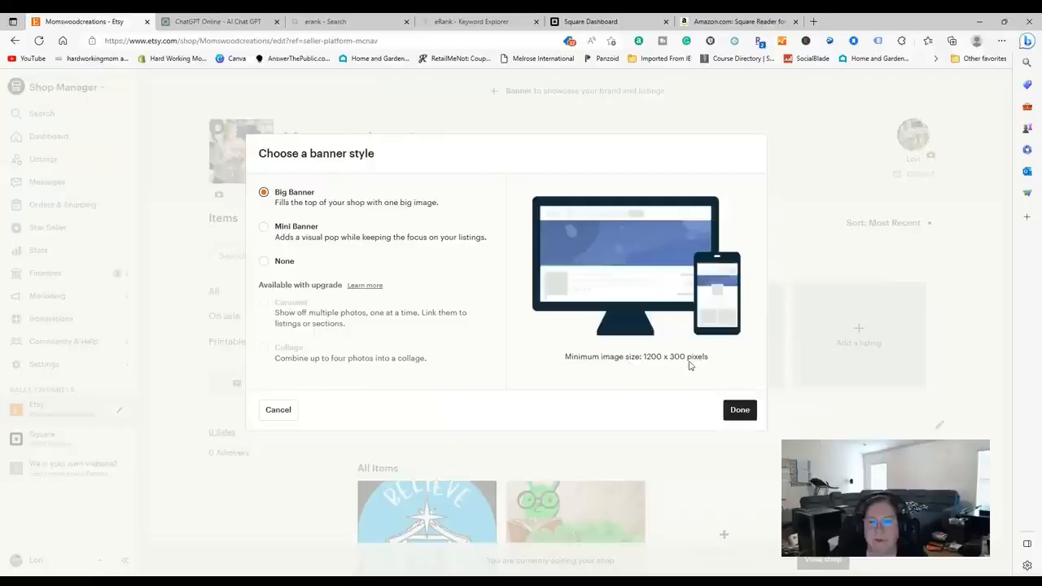
{"action": "left_click", "coordinate": [308, 237]}
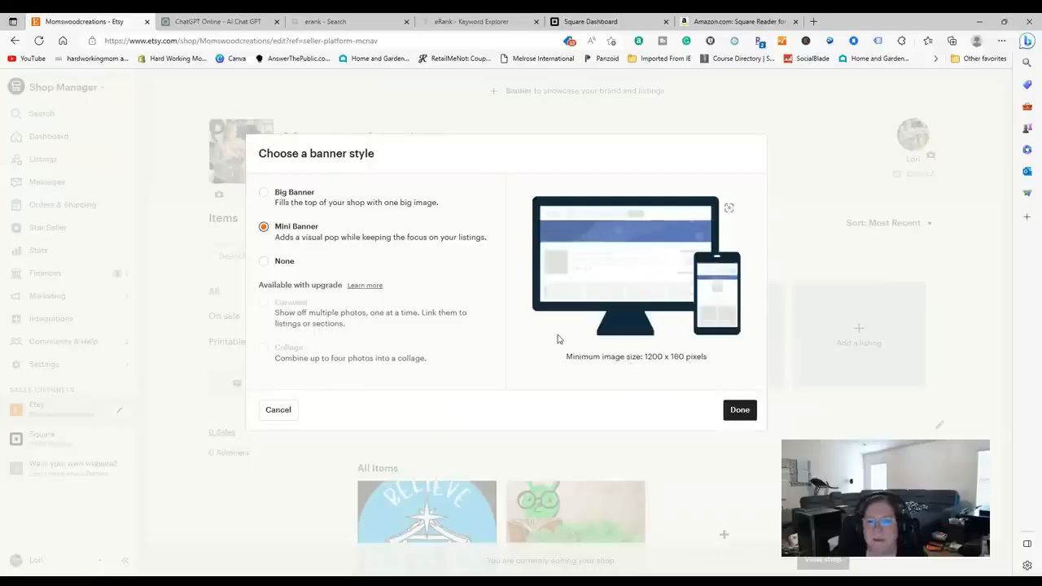
{"action": "left_click", "coordinate": [382, 208]}
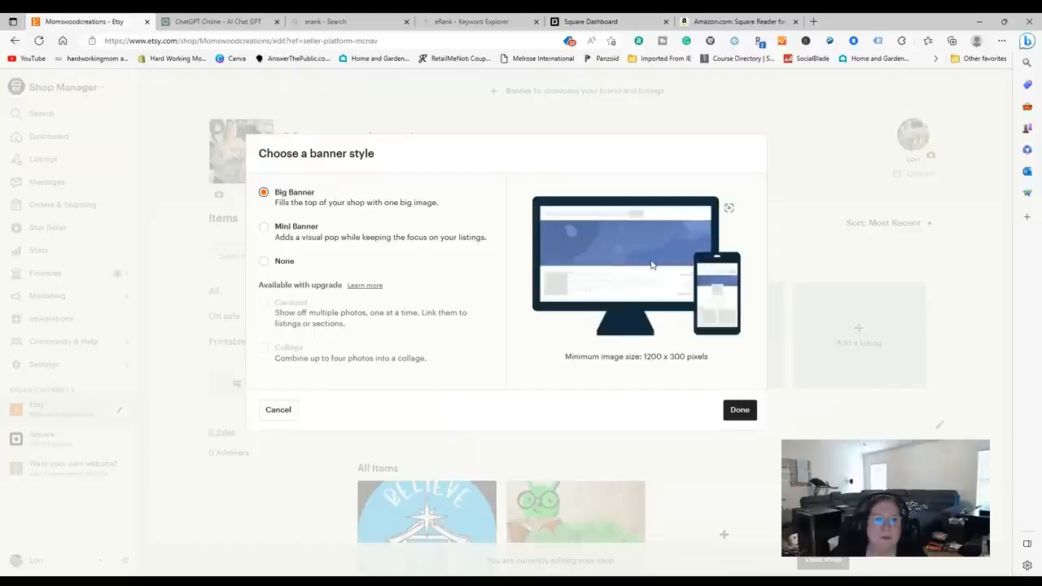
{"action": "left_click", "coordinate": [740, 410]}
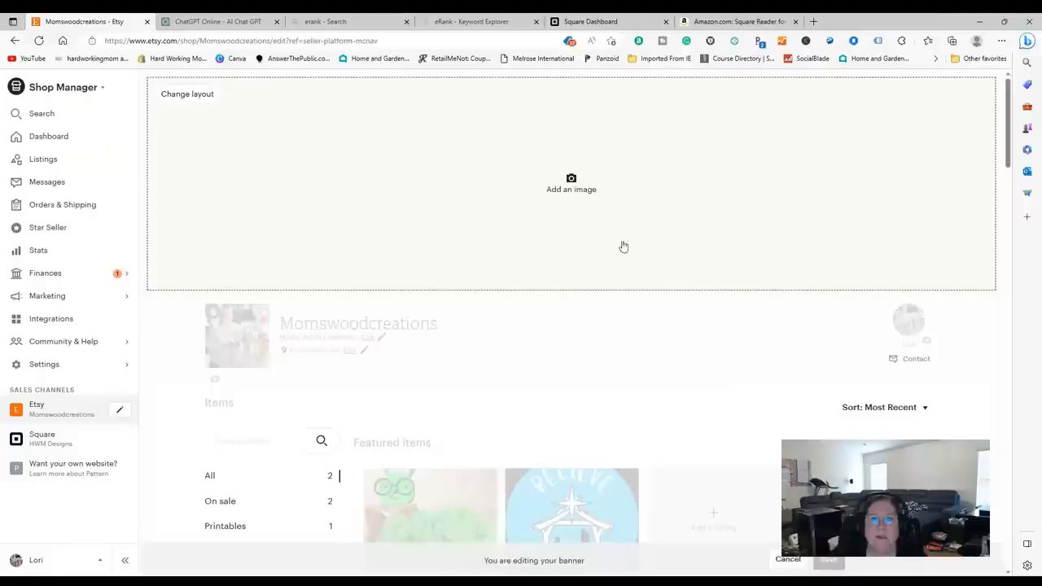
Upload the "Blue Sand White Beach Simple Watercolor Etsy Shop Banner" image from Downloads as the shop banner and save it
{"action": "left_click", "coordinate": [572, 189]}
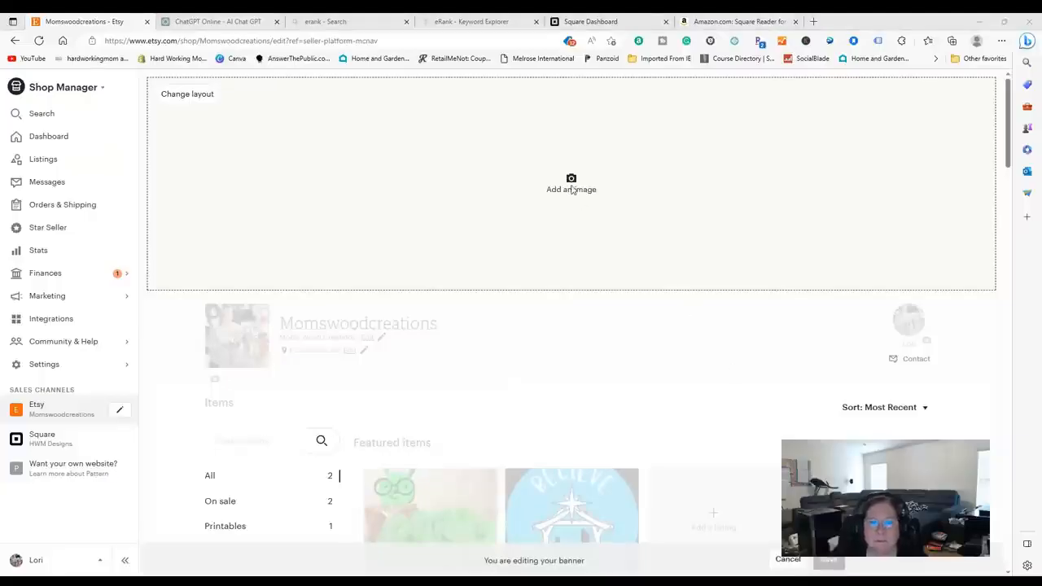
{"action": "scroll", "coordinate": [96, 114], "scroll_direction": "up", "scroll_amount": 2}
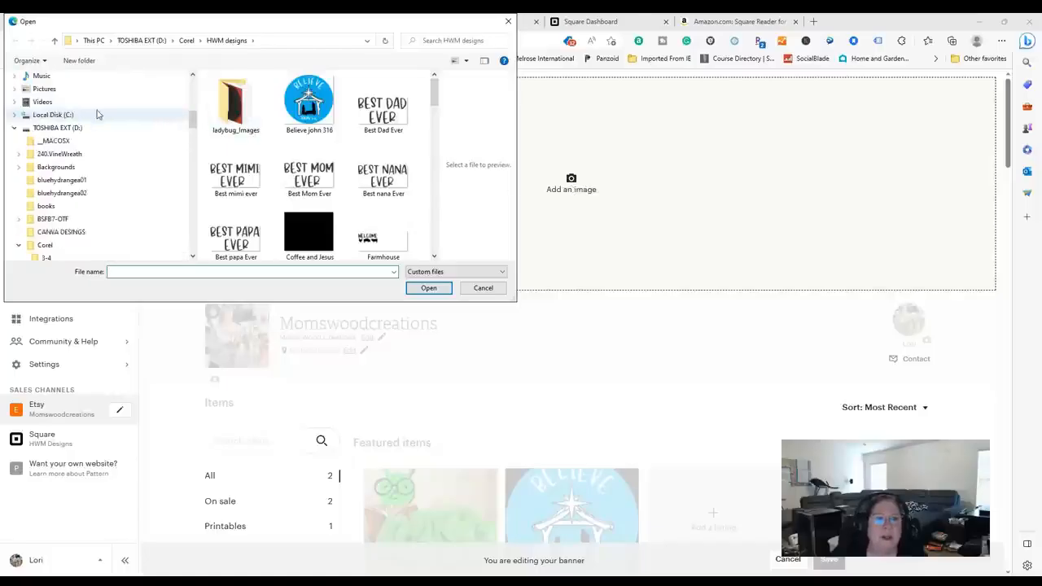
{"action": "scroll", "coordinate": [96, 114], "scroll_direction": "up", "scroll_amount": 8}
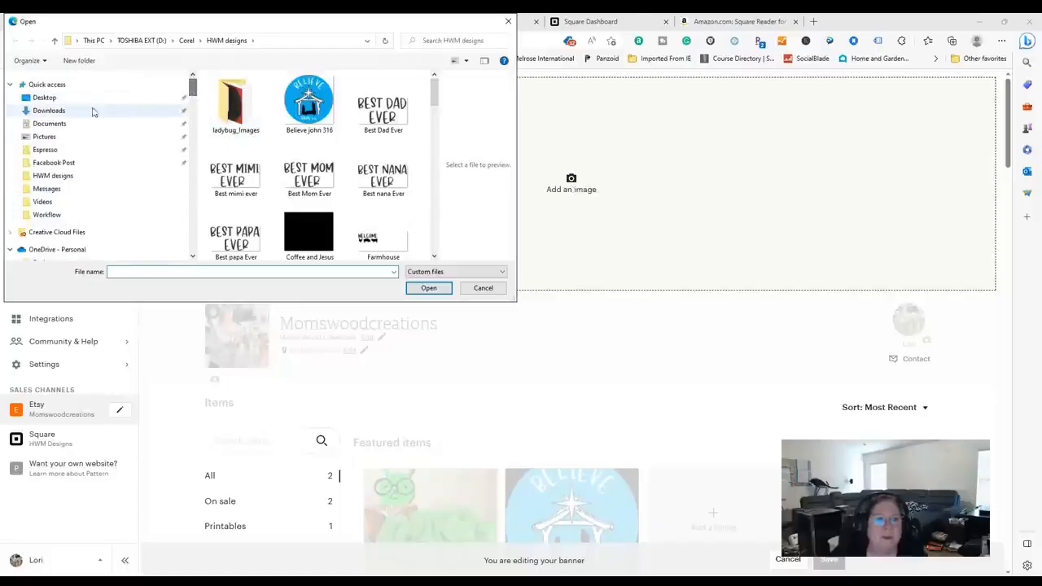
{"action": "left_click", "coordinate": [88, 112]}
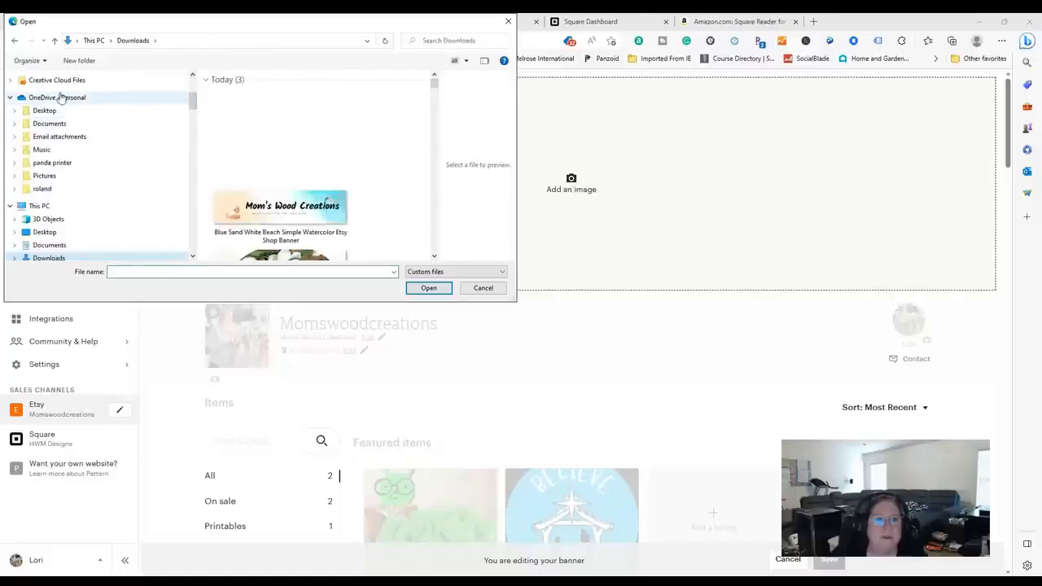
{"action": "scroll", "coordinate": [61, 98], "scroll_direction": "up", "scroll_amount": 1}
{"action": "double_click", "coordinate": [269, 187]}
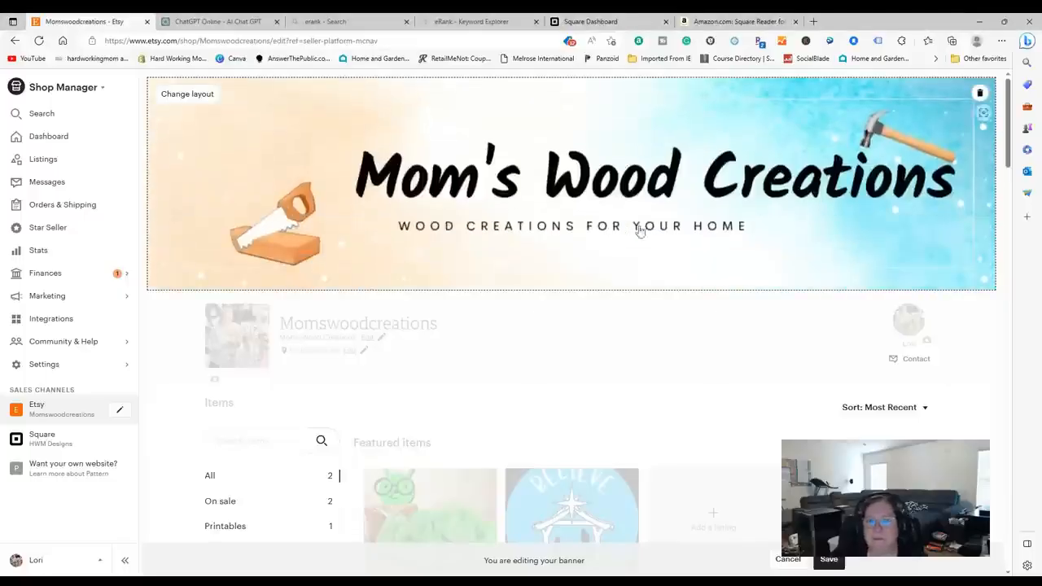
{"action": "left_click", "coordinate": [829, 559]}
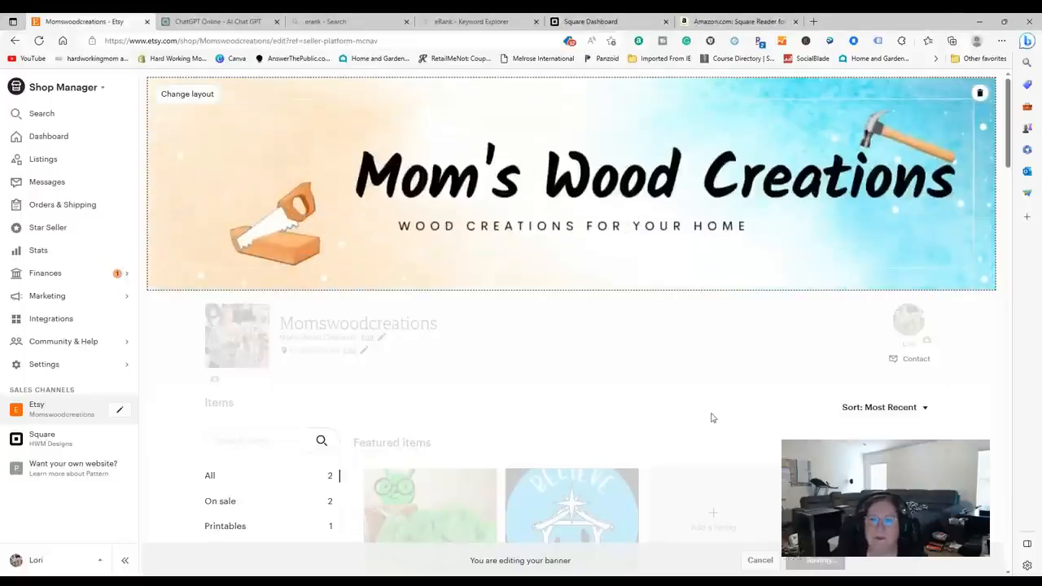